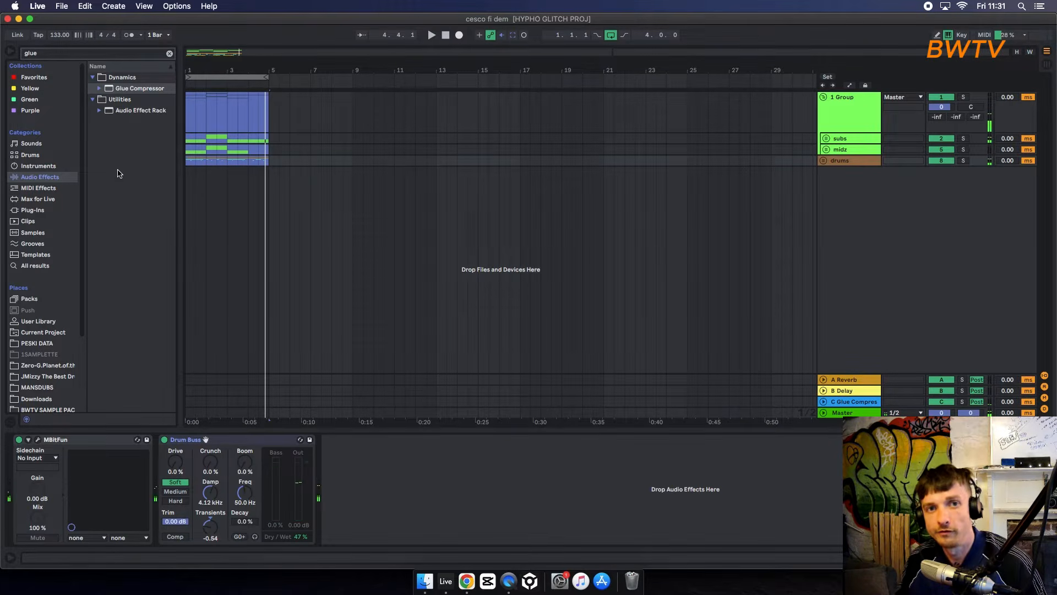
Step: Expand the project window to full screen, then unfold the subs group and solo it
{"action": "left_click", "coordinate": [311, 229]}
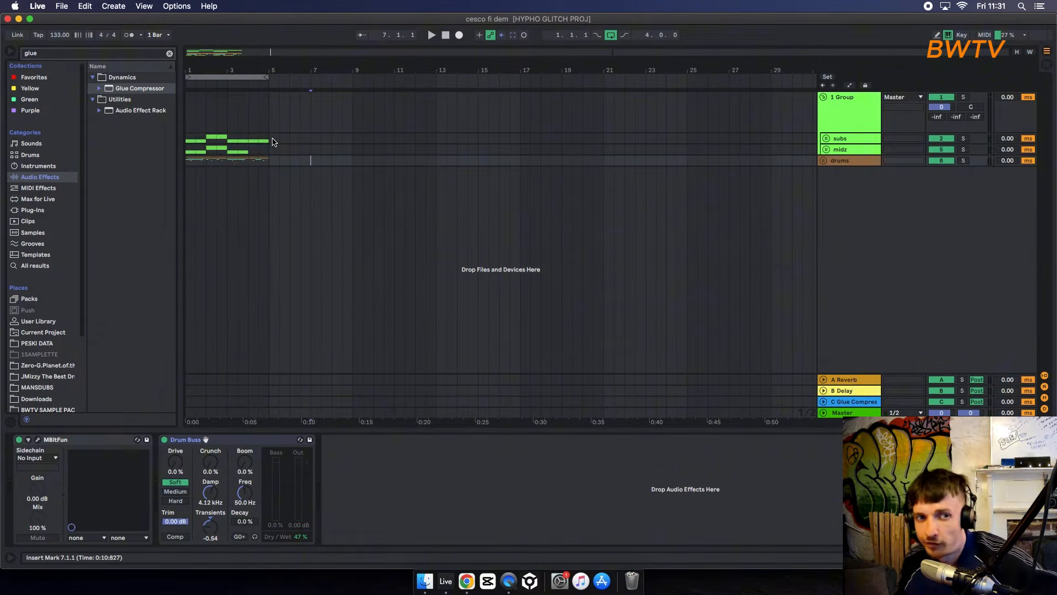
{"action": "left_click_drag", "start_coordinate": [206, 160], "coordinate": [196, 160]}
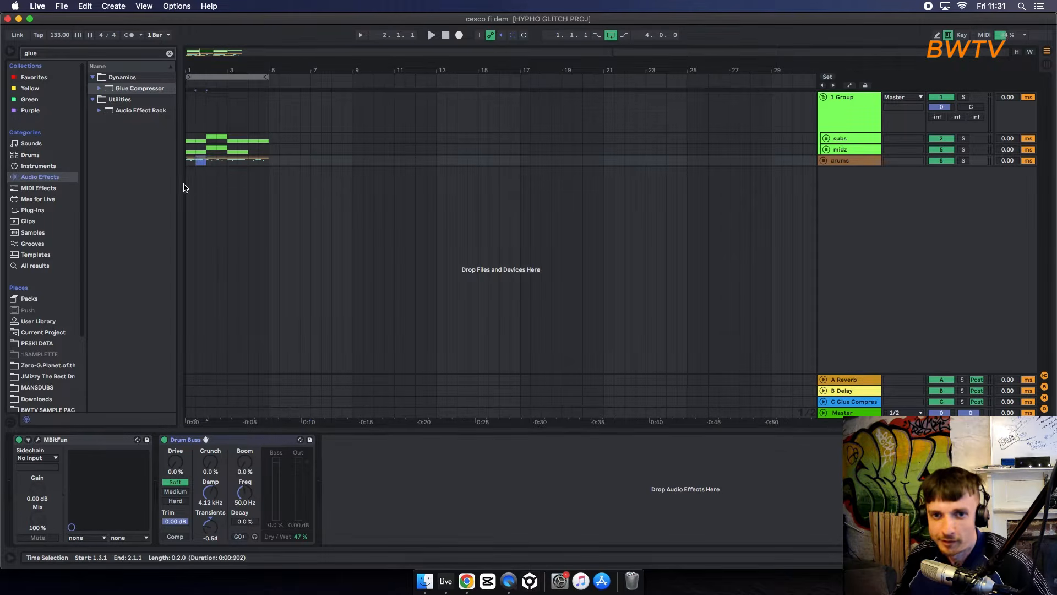
{"action": "left_click", "coordinate": [30, 19]}
{"action": "left_click", "coordinate": [551, 126]}
{"action": "left_click", "coordinate": [826, 113]}
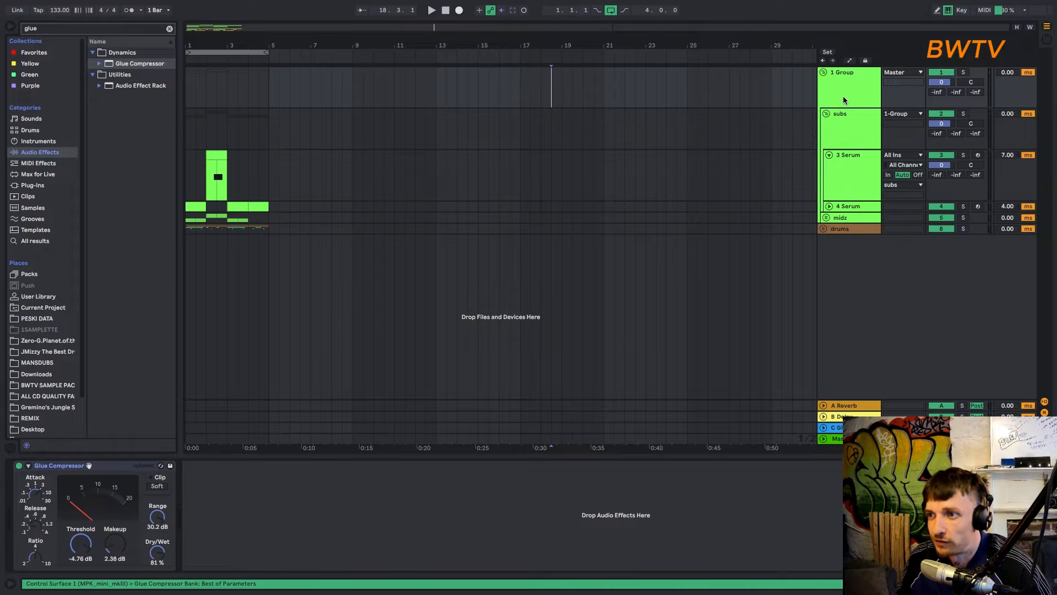
{"action": "left_click", "coordinate": [853, 118]}
{"action": "left_click", "coordinate": [963, 114]}
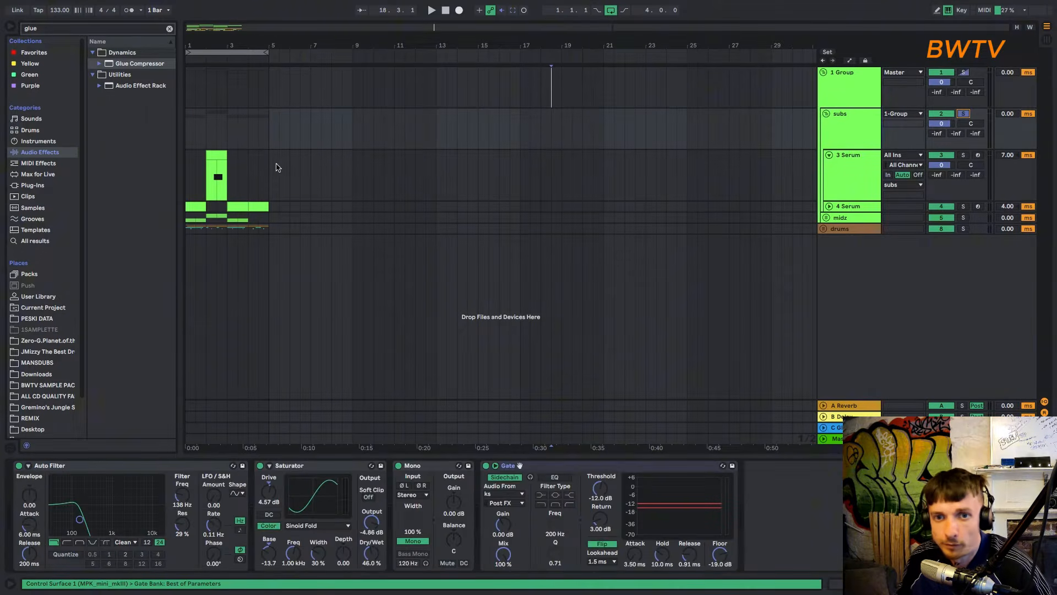
Step: Play the soloed subs group from bar 1 and select the 4 Serum track
{"action": "left_click", "coordinate": [216, 156]}
{"action": "key", "text": "space"}
{"action": "left_click", "coordinate": [256, 207]}
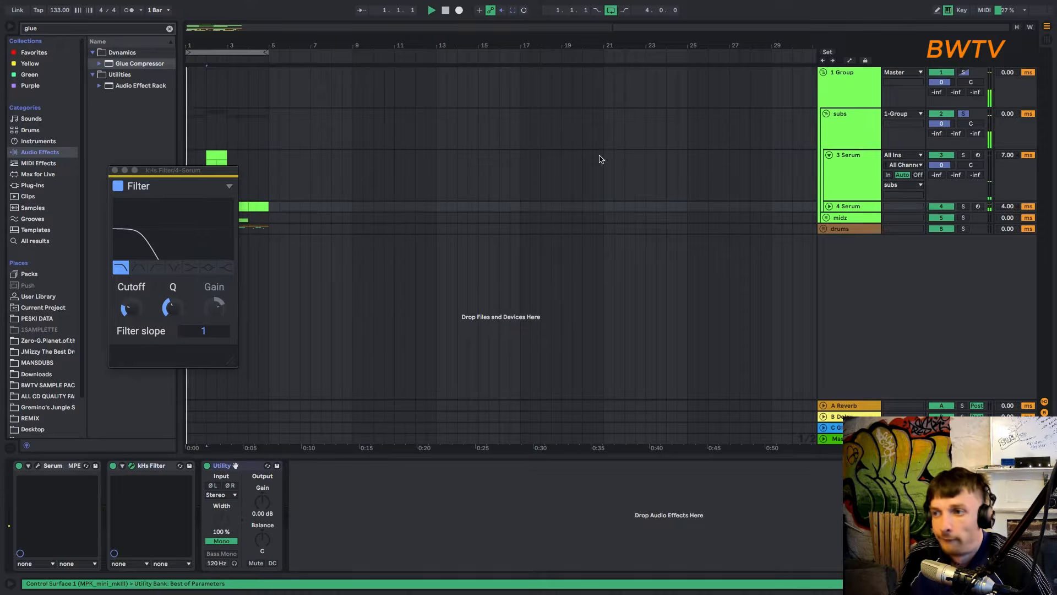
{"action": "left_click", "coordinate": [840, 207]}
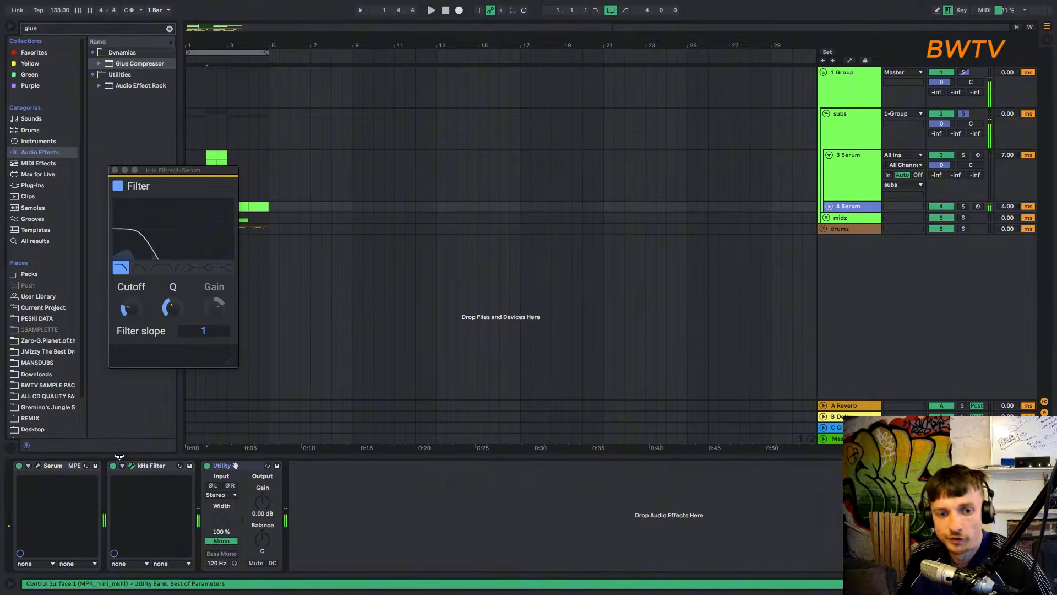
Step: Open the Serum instrument on the 4 Serum track and look through oscillator A's Analog wavetables
{"action": "left_click", "coordinate": [38, 466]}
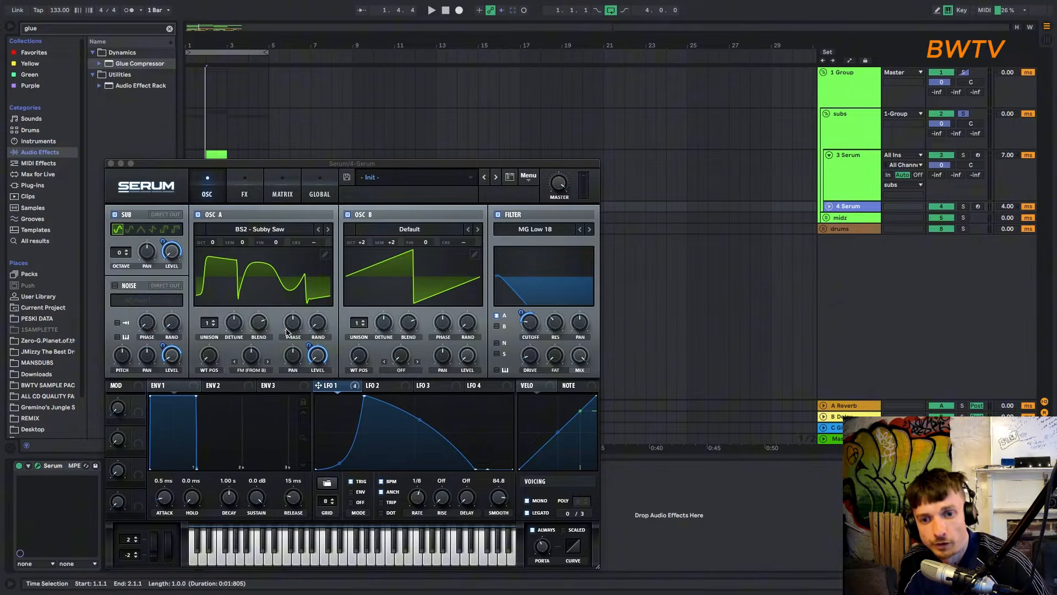
{"action": "left_click", "coordinate": [255, 359]}
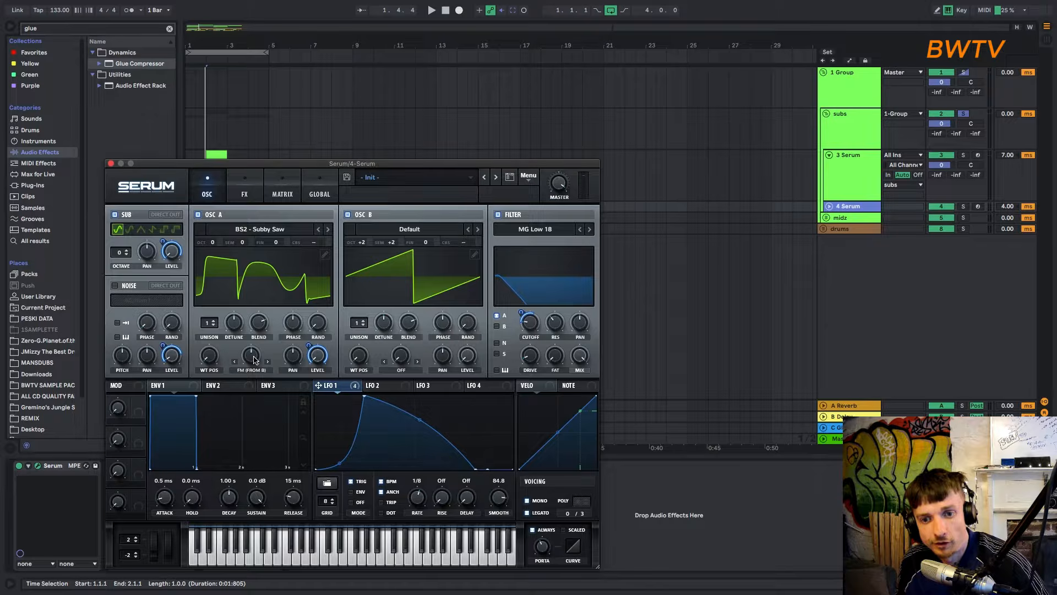
{"action": "left_click", "coordinate": [266, 234]}
{"action": "mouse_move", "coordinate": [267, 243]}
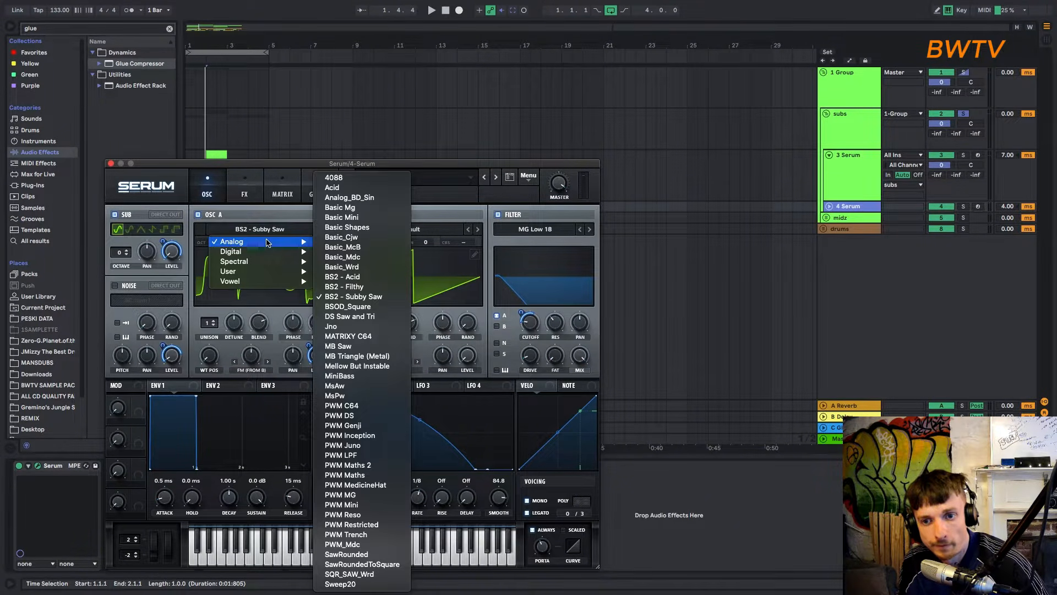
{"action": "left_click", "coordinate": [438, 242]}
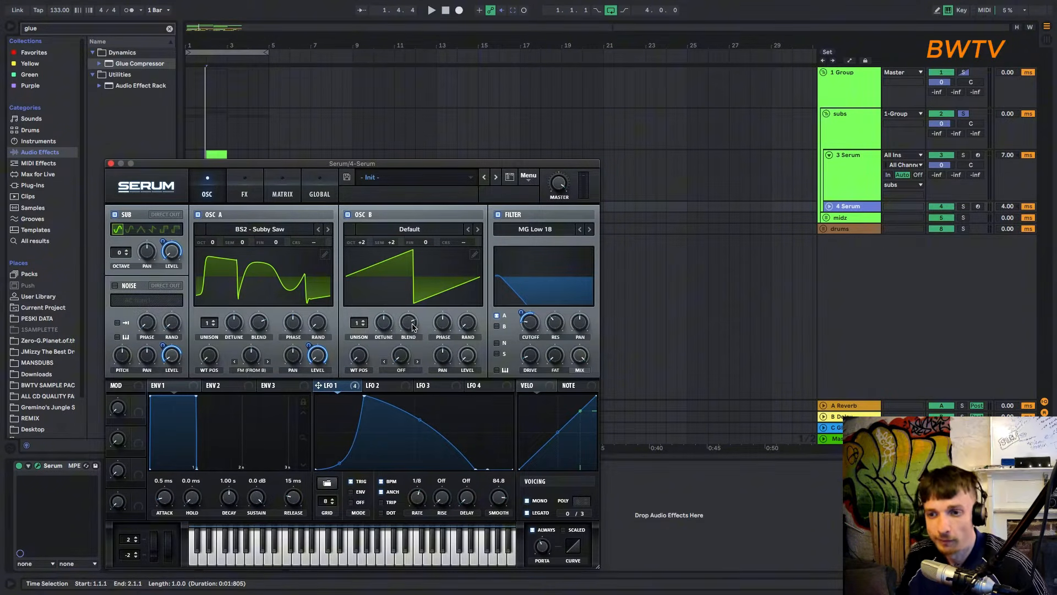
Step: Set oscillator B's wavetable to Basic Shapes from the Analog category and close the Serum window
{"action": "left_click", "coordinate": [431, 230]}
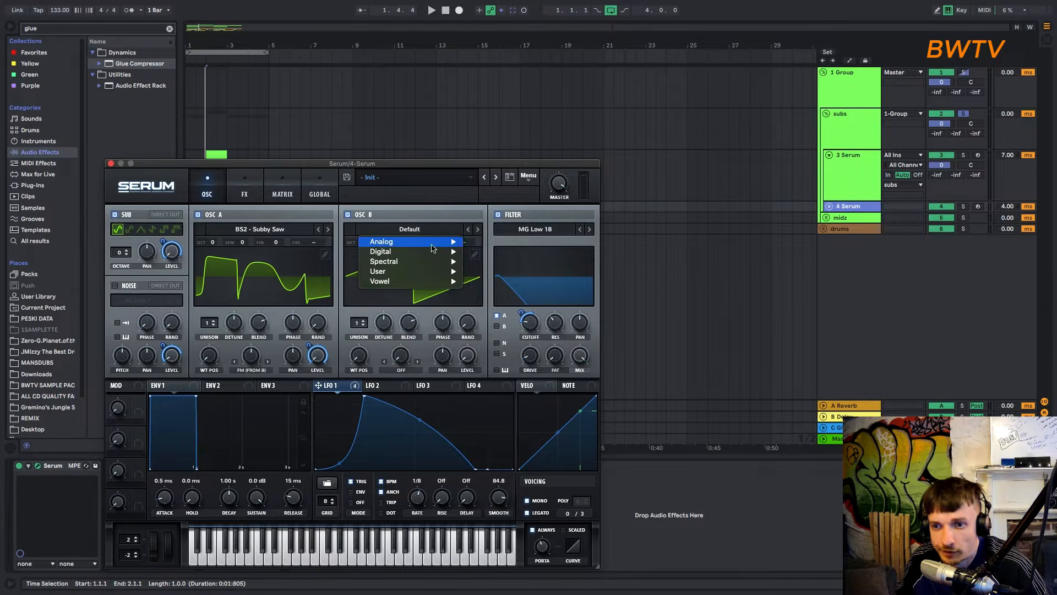
{"action": "mouse_move", "coordinate": [433, 244]}
{"action": "left_click", "coordinate": [498, 227]}
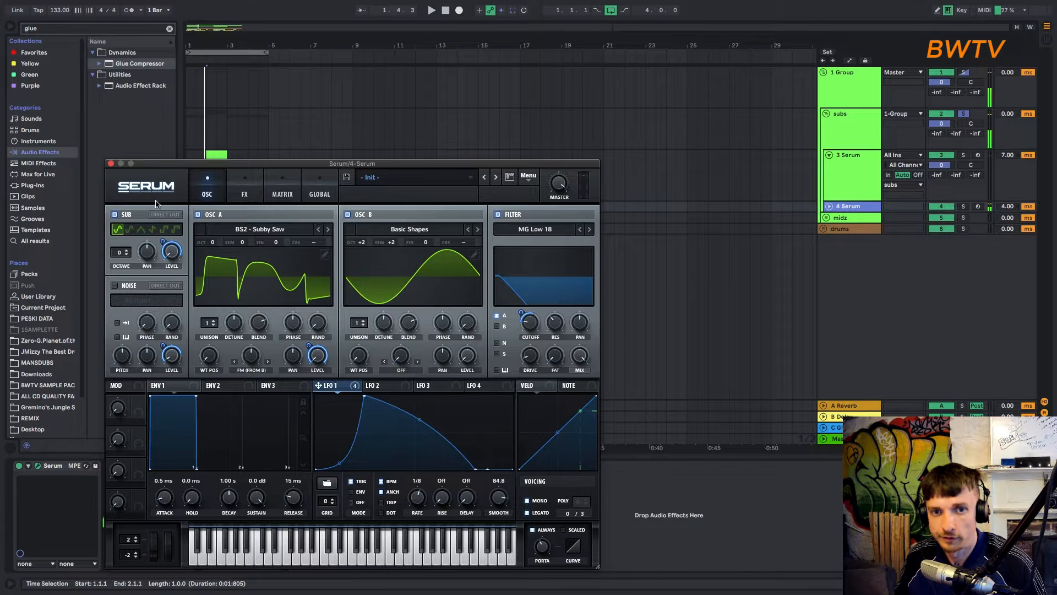
{"action": "left_click", "coordinate": [111, 163]}
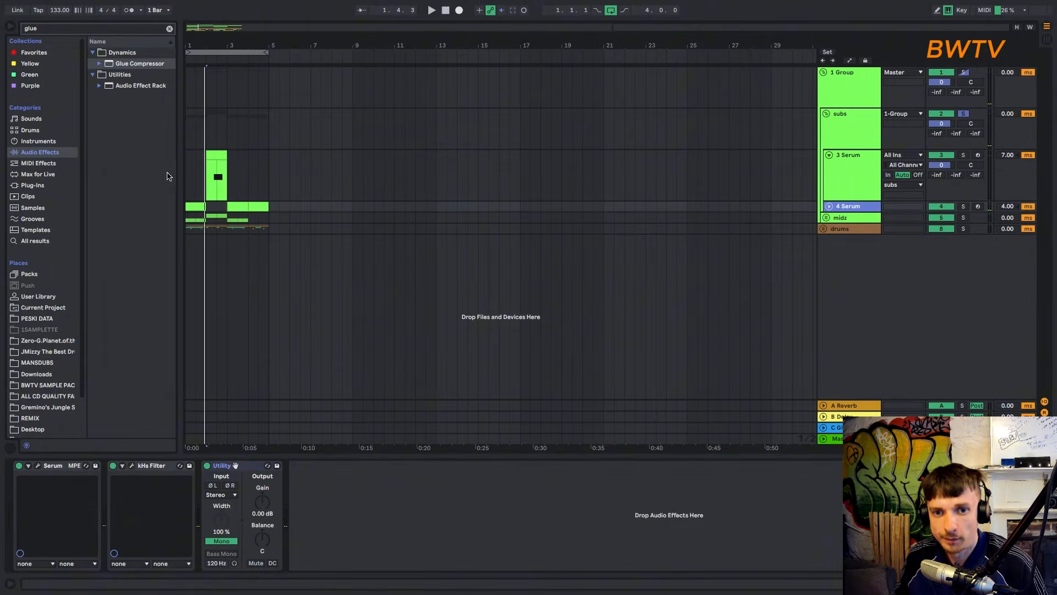
Step: Collapse the 3 Serum track and unfold the midz group to select the first clip on the 7 Serum track
{"action": "left_click", "coordinate": [198, 207]}
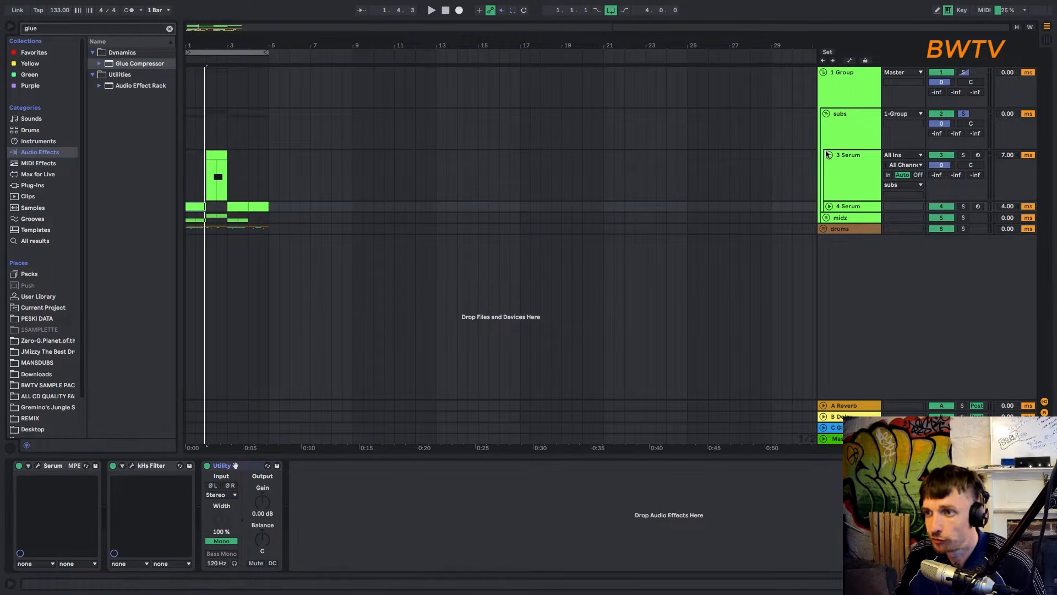
{"action": "left_click", "coordinate": [828, 155]}
{"action": "left_click", "coordinate": [825, 177]}
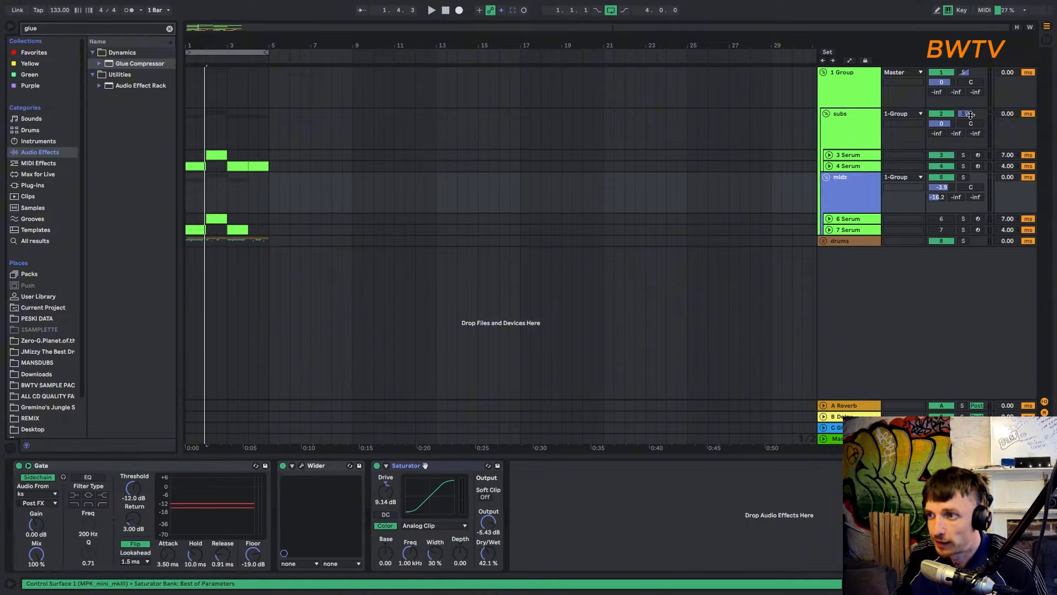
{"action": "double_click", "coordinate": [194, 231]}
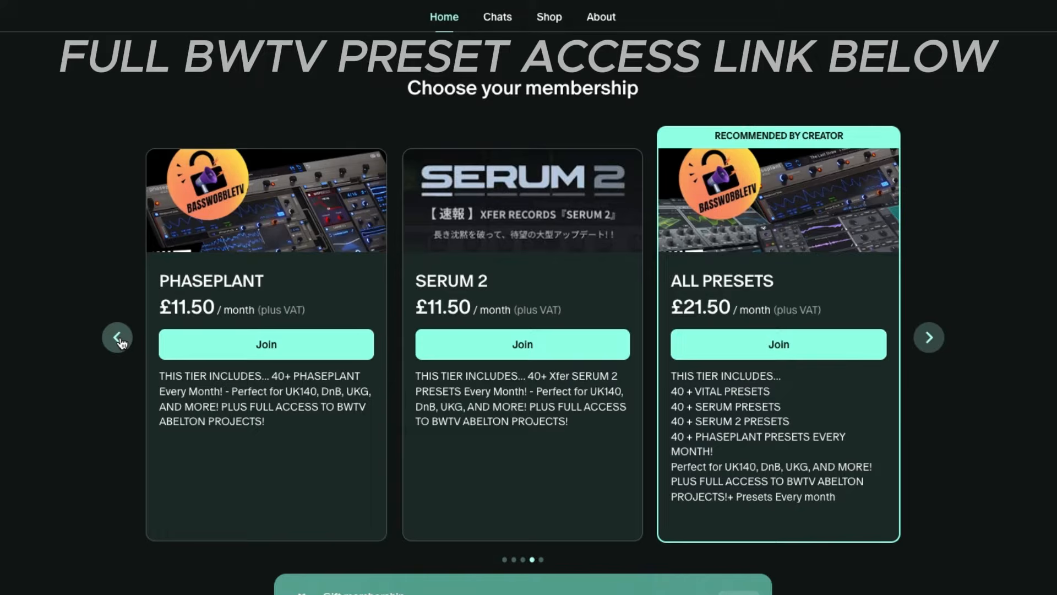
{"action": "left_click", "coordinate": [117, 336]}
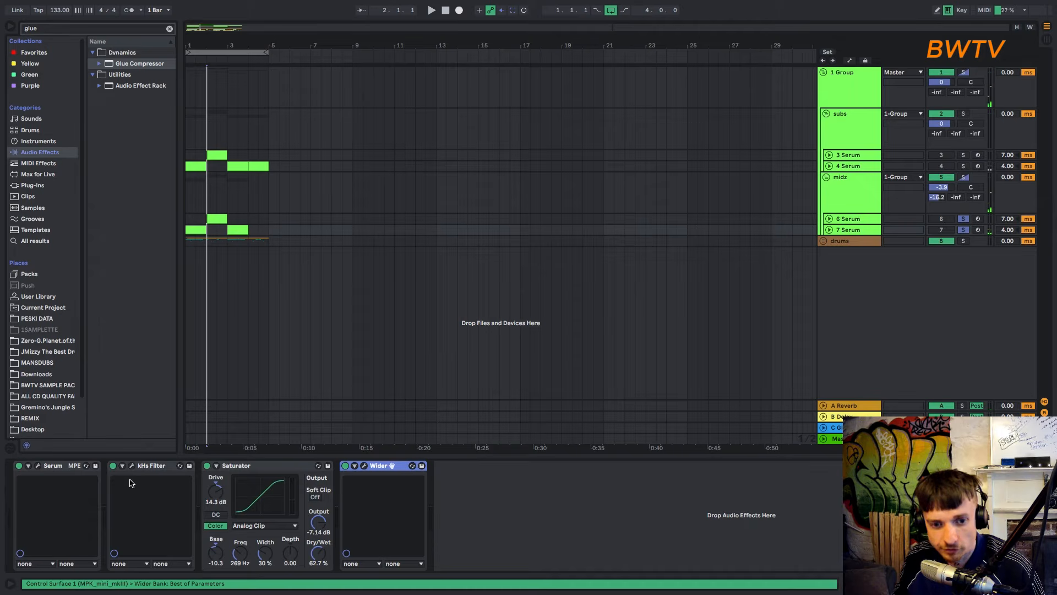
Step: Open the kHs Filter on the 7 Serum track and examine its filter curve during playback
{"action": "left_click", "coordinate": [146, 472]}
{"action": "left_click", "coordinate": [131, 465]}
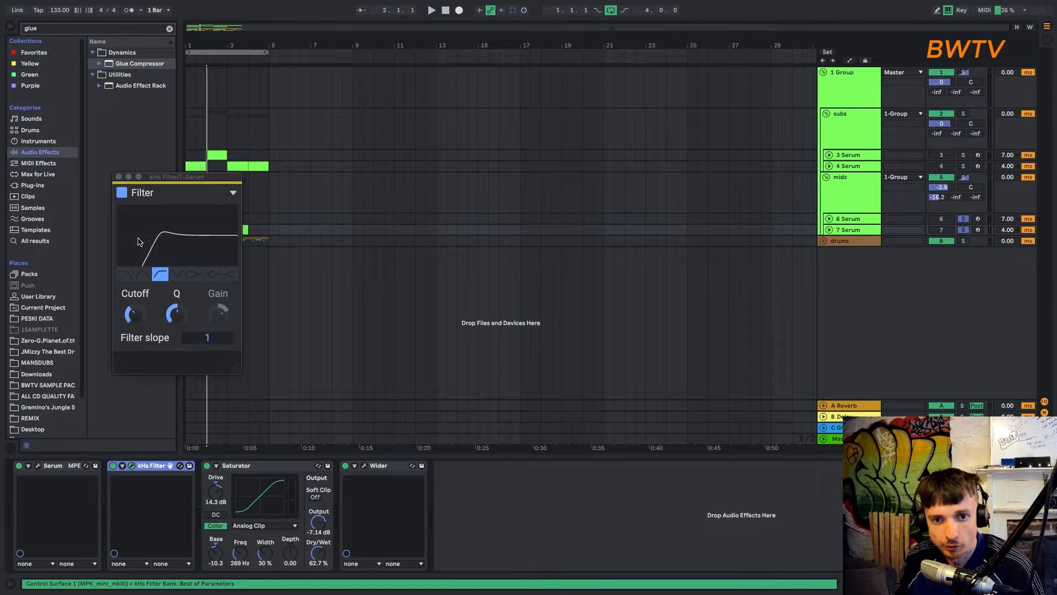
{"action": "key", "text": "space"}
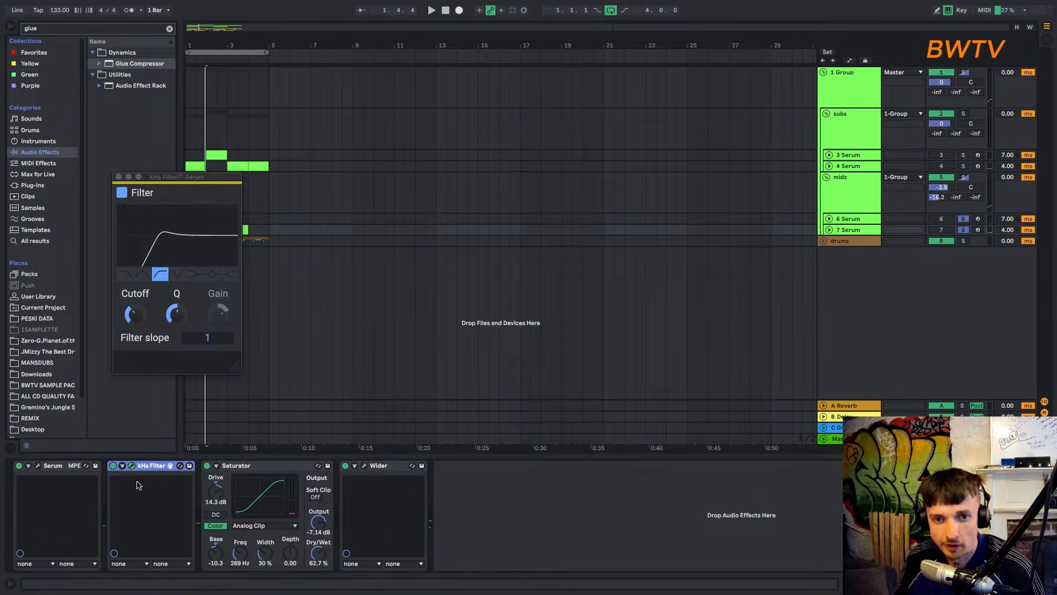
Step: Examine the kHs Filter on the 3 Serum track while playing bar 2, then close its window
{"action": "left_click", "coordinate": [837, 156]}
{"action": "left_click", "coordinate": [131, 466]}
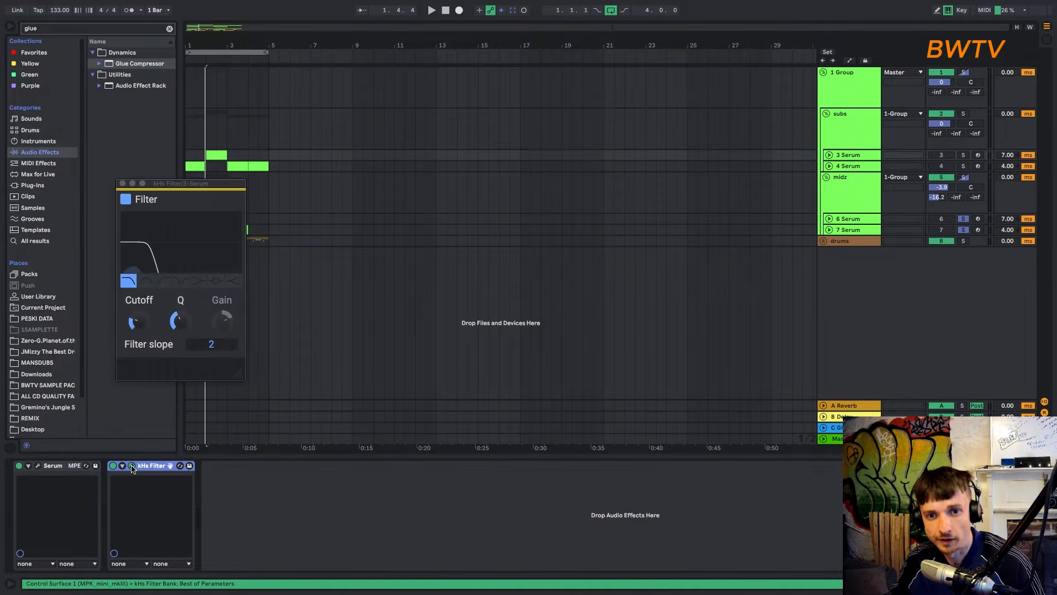
{"action": "key", "text": "space"}
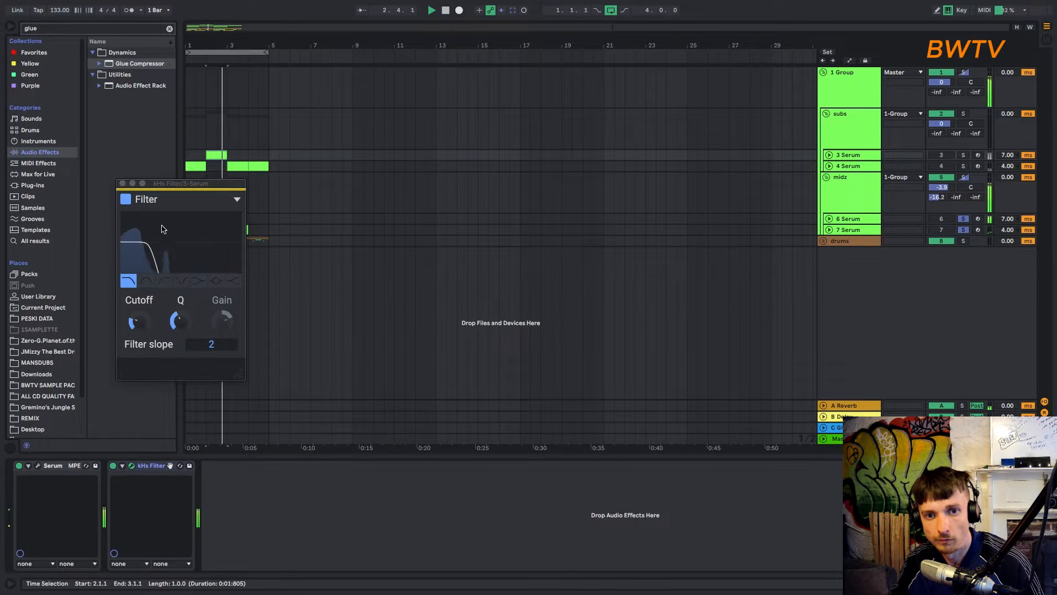
{"action": "key", "text": "space"}
{"action": "left_click", "coordinate": [122, 184]}
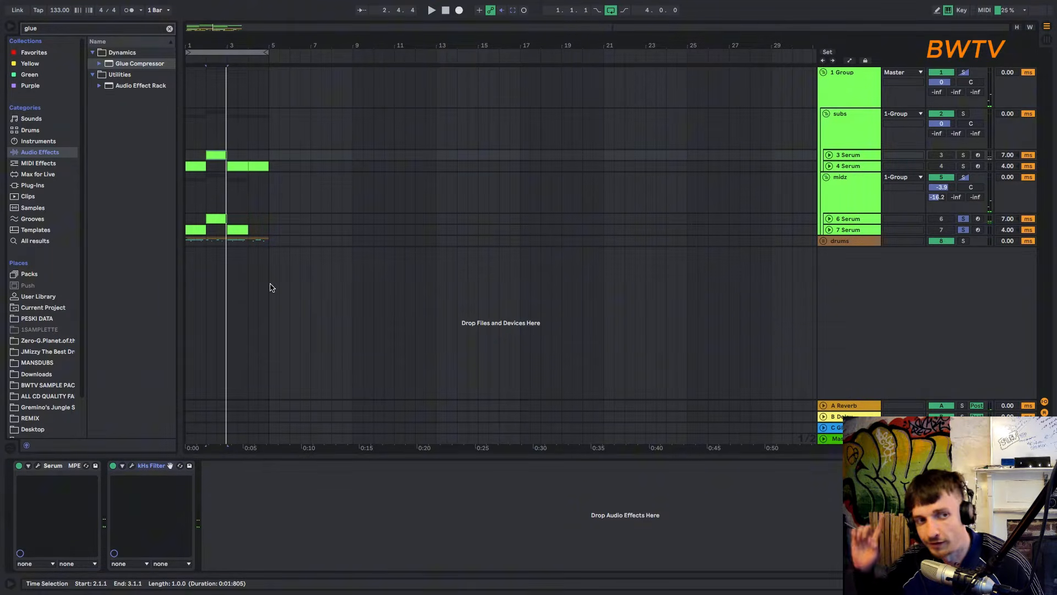
Step: Return to the 7 Serum track and open its Serum instrument
{"action": "left_click", "coordinate": [197, 229]}
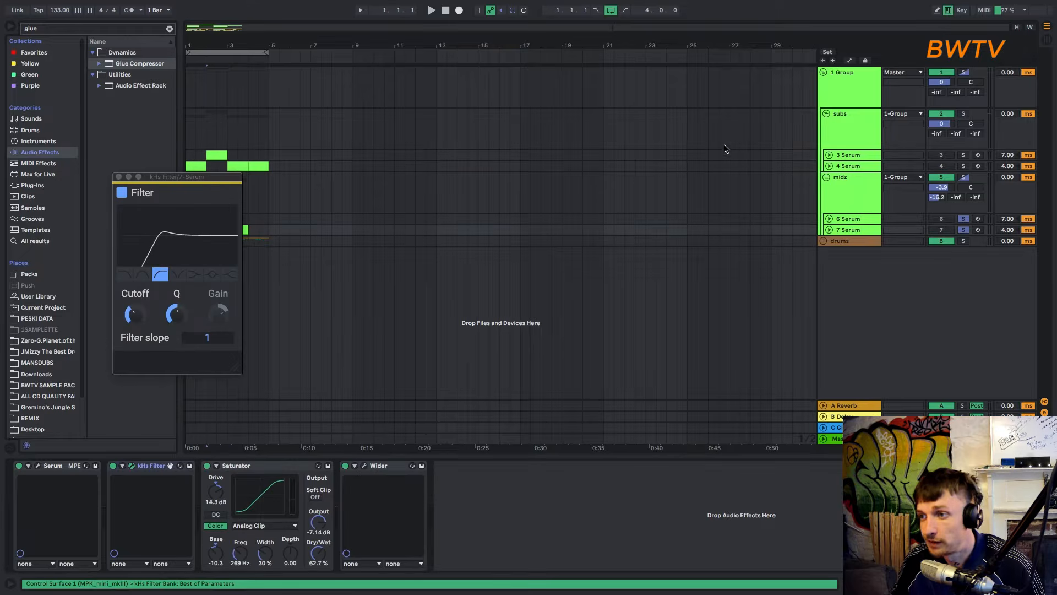
{"action": "double_click", "coordinate": [860, 231]}
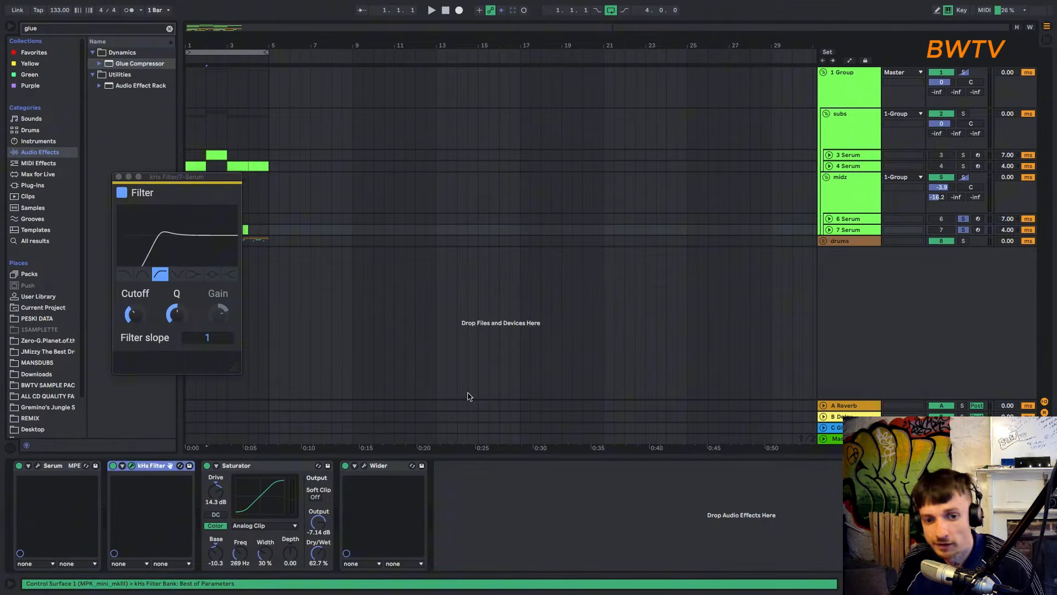
{"action": "left_click", "coordinate": [37, 465]}
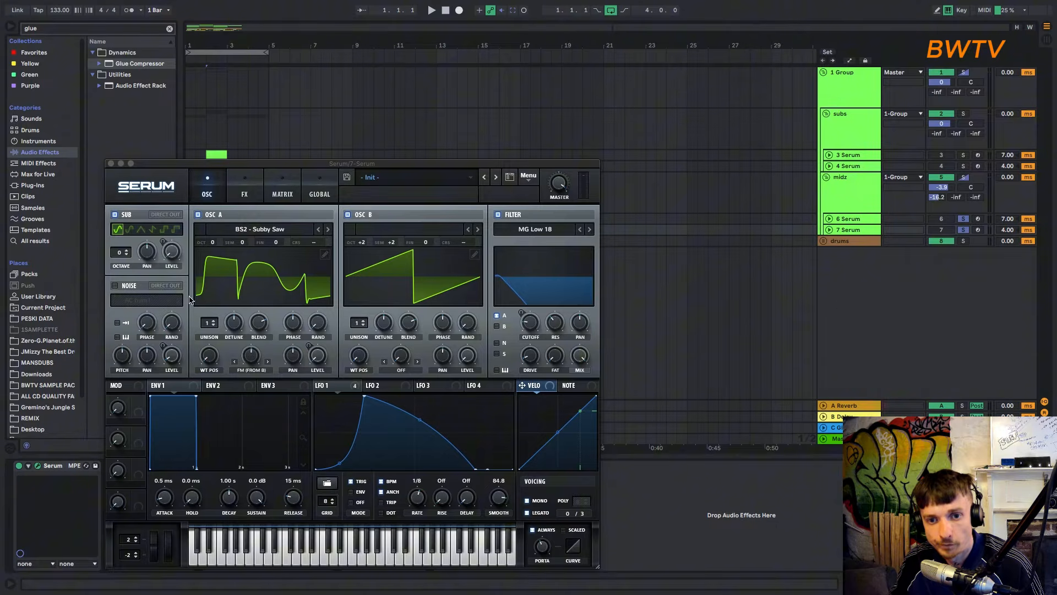
{"action": "left_click", "coordinate": [322, 326]}
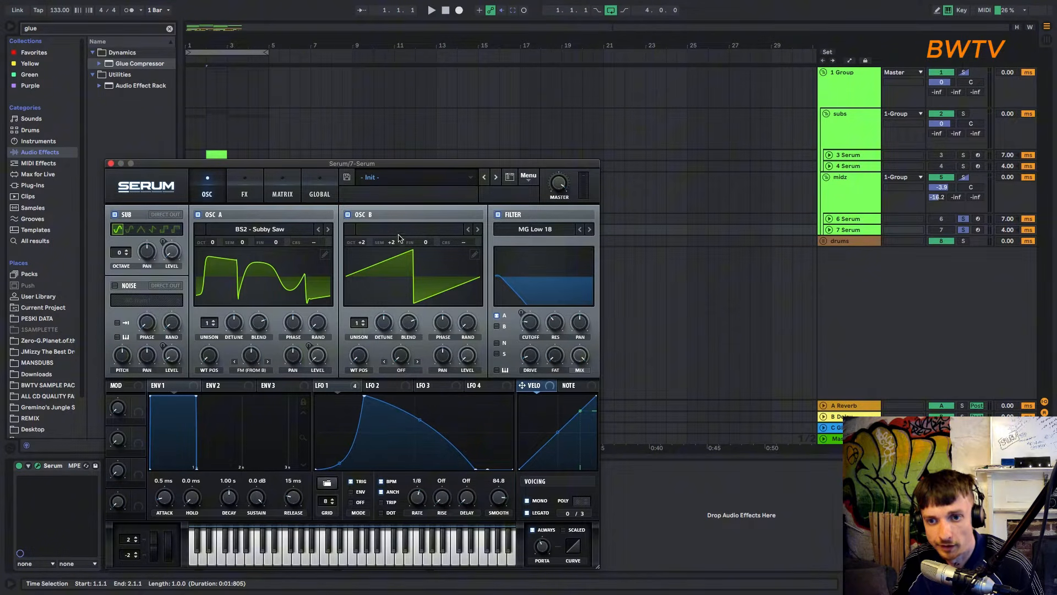
Step: Try Basic_Wrd as oscillator B's wavetable after loading BS2 - Subby Saw and browsing the neighbouring Analog tables
{"action": "left_click", "coordinate": [401, 230]}
{"action": "mouse_move", "coordinate": [385, 239]}
{"action": "left_click", "coordinate": [485, 296]}
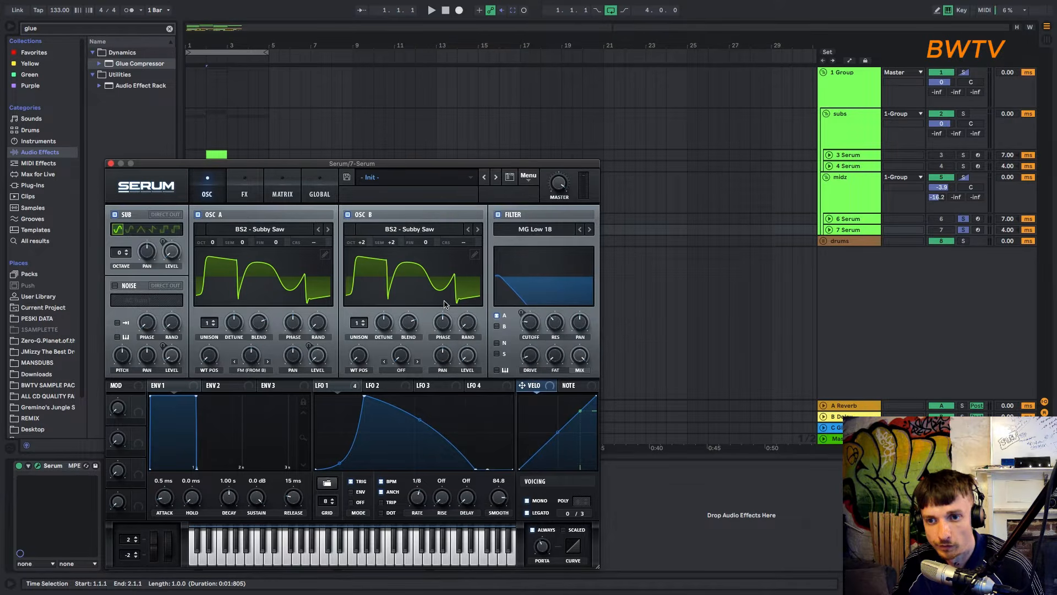
{"action": "left_click", "coordinate": [467, 229]}
{"action": "left_click", "coordinate": [467, 229]}
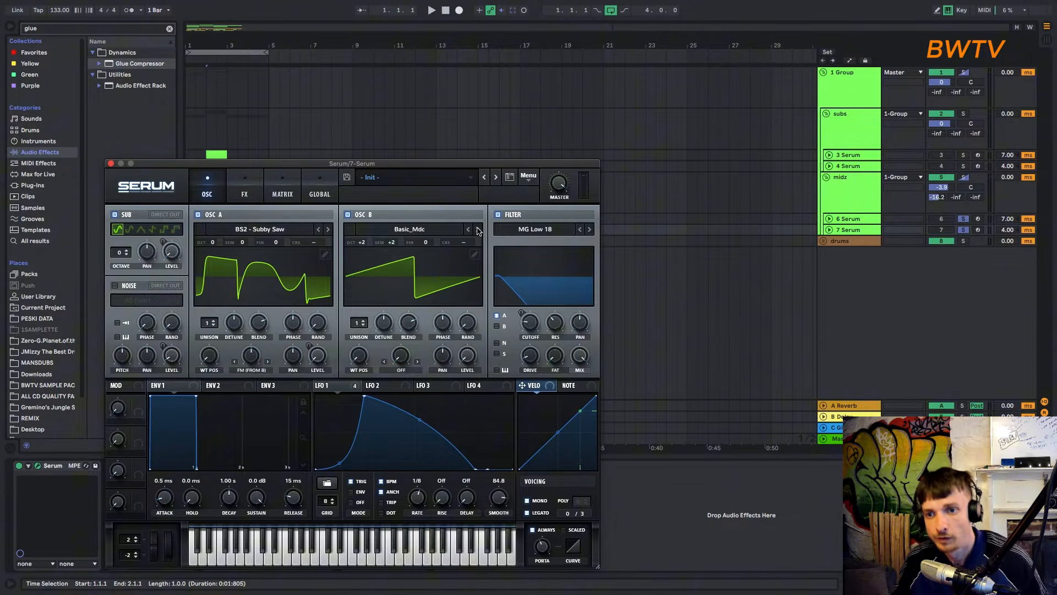
{"action": "left_click", "coordinate": [478, 229]}
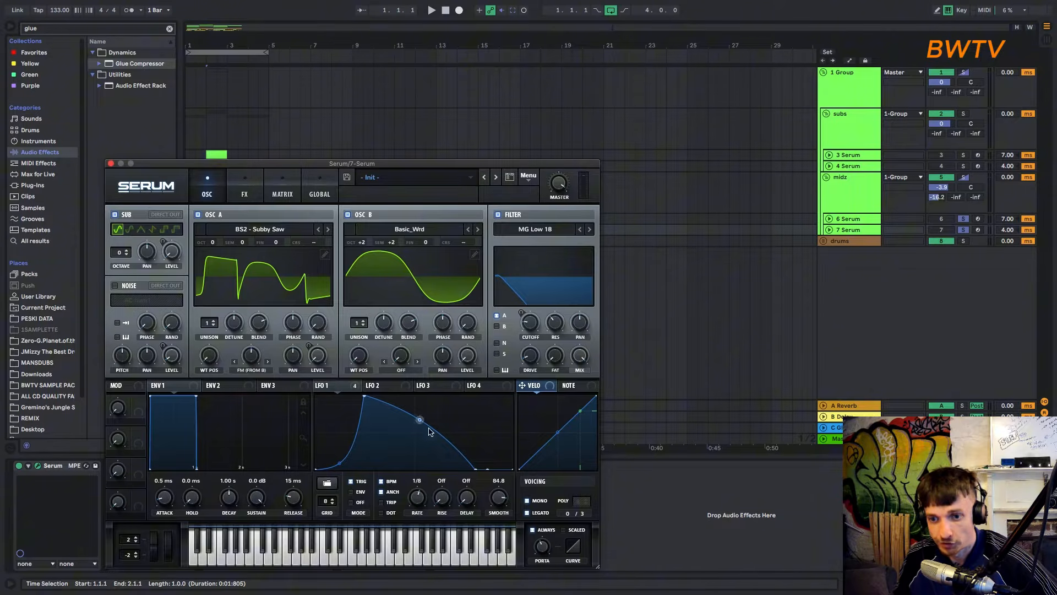
Step: Show LFO 1's modulation assignments in Serum, undo the last change and close the kHs Filter window
{"action": "mouse_move", "coordinate": [334, 387]}
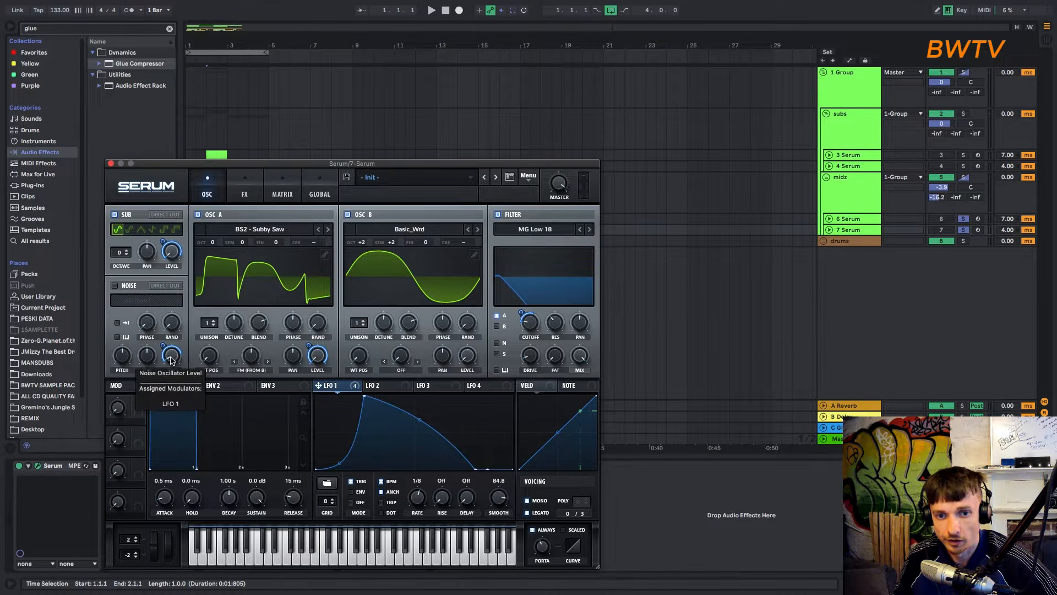
{"action": "key", "text": "super+z"}
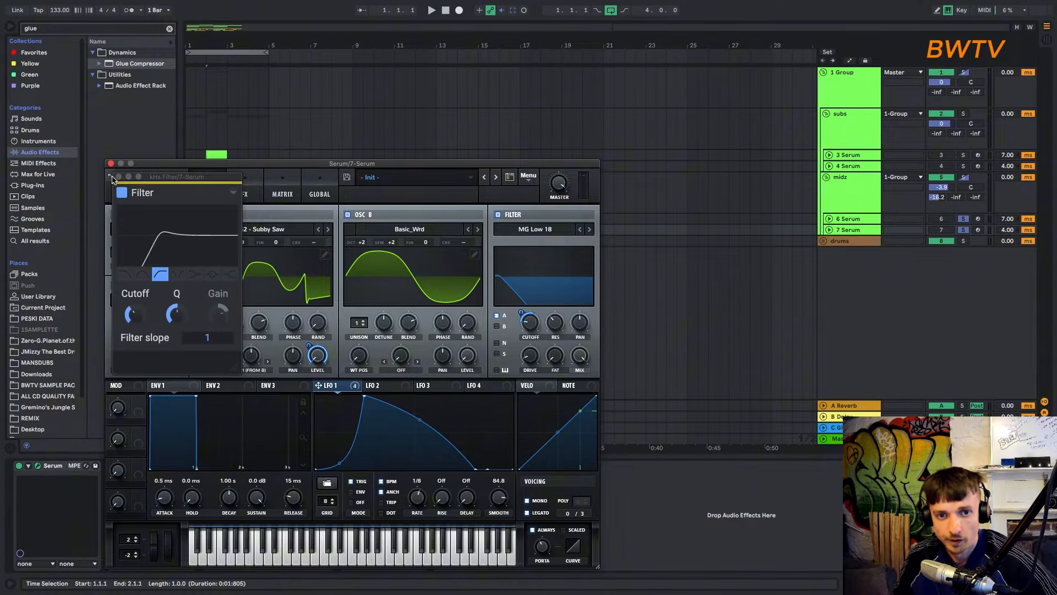
{"action": "left_click", "coordinate": [111, 176]}
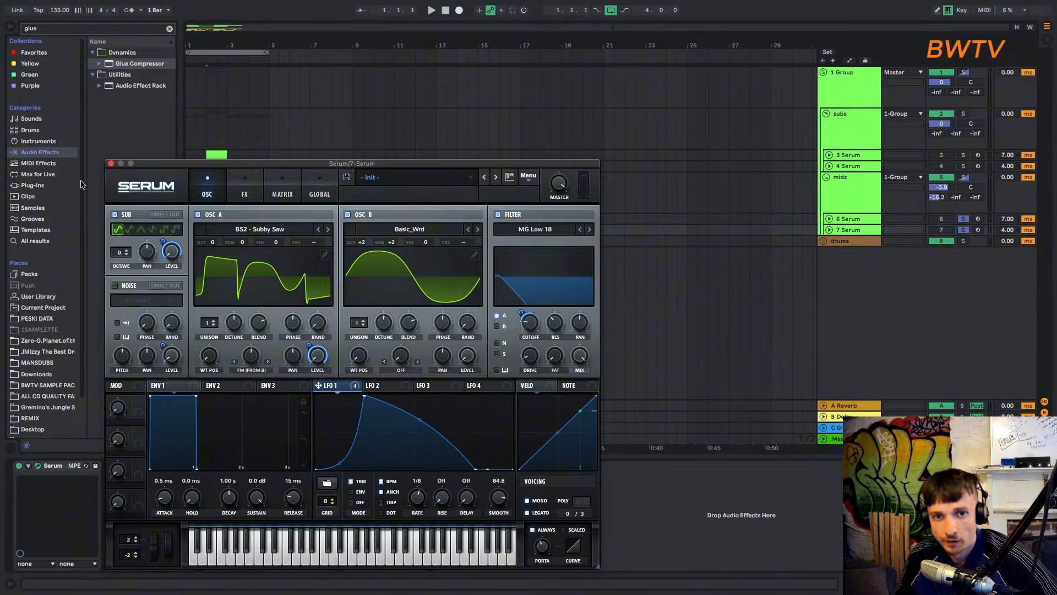
Step: Start playback and browse oscillator B's wavetables forward to BS2 - Subby Saw
{"action": "key", "text": "space"}
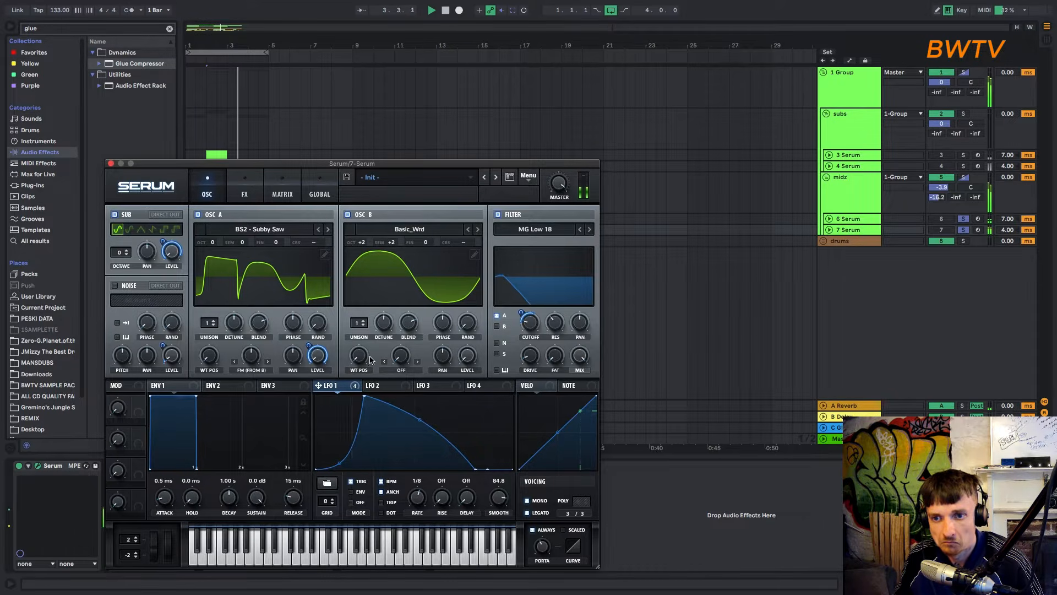
{"action": "left_click", "coordinate": [477, 230]}
{"action": "left_click", "coordinate": [477, 230]}
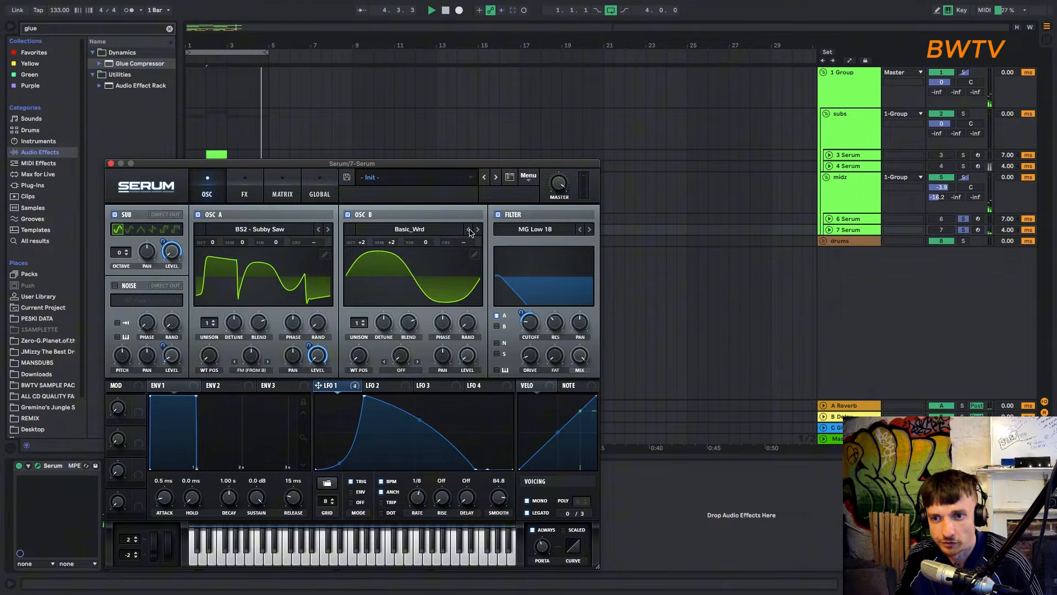
{"action": "left_click", "coordinate": [478, 230]}
{"action": "left_click", "coordinate": [477, 230]}
{"action": "left_click", "coordinate": [477, 230]}
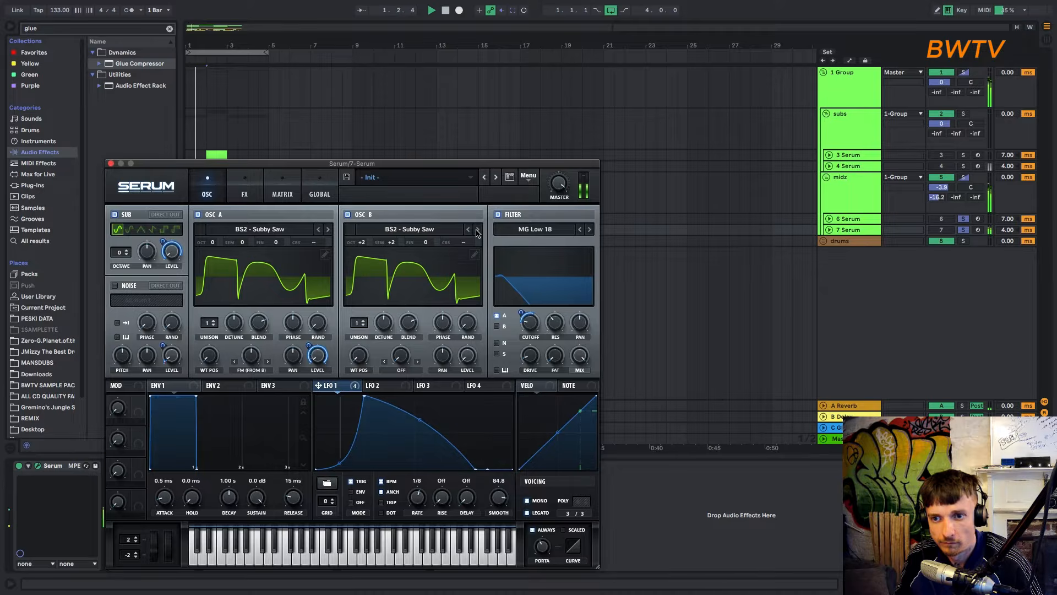
Step: Try BSOD_Square and DS Saw and Tri as oscillator B's wavetable and close the Serum window
{"action": "left_click", "coordinate": [477, 230]}
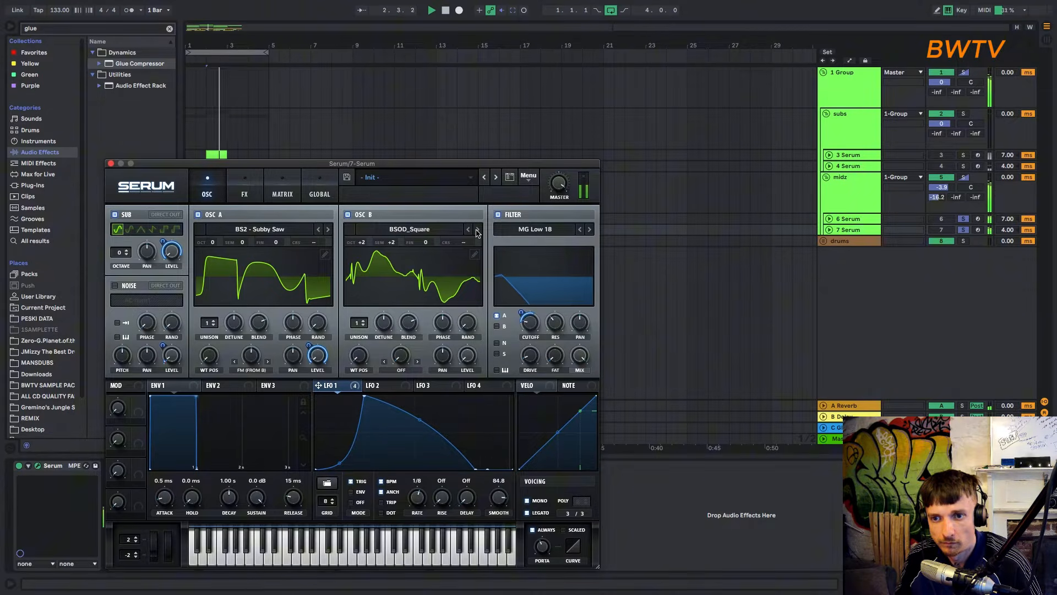
{"action": "left_click", "coordinate": [478, 231]}
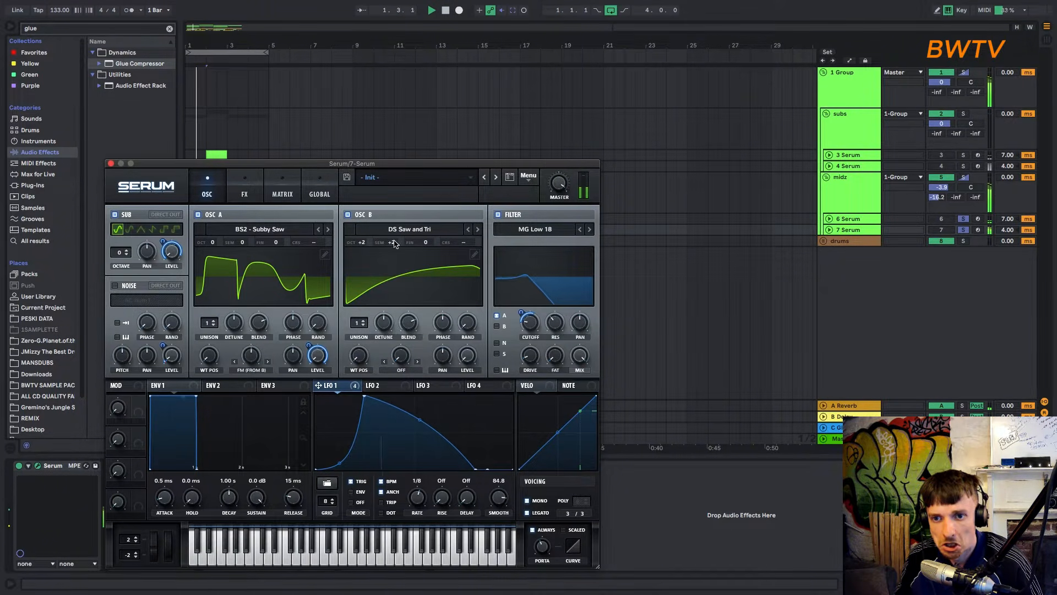
{"action": "mouse_move", "coordinate": [362, 242]}
{"action": "left_mouse_down"}
{"action": "mouse_move", "coordinate": [366, 220]}
{"action": "mouse_move", "coordinate": [364, 242]}
{"action": "left_mouse_up"}
{"action": "left_click", "coordinate": [110, 164]}
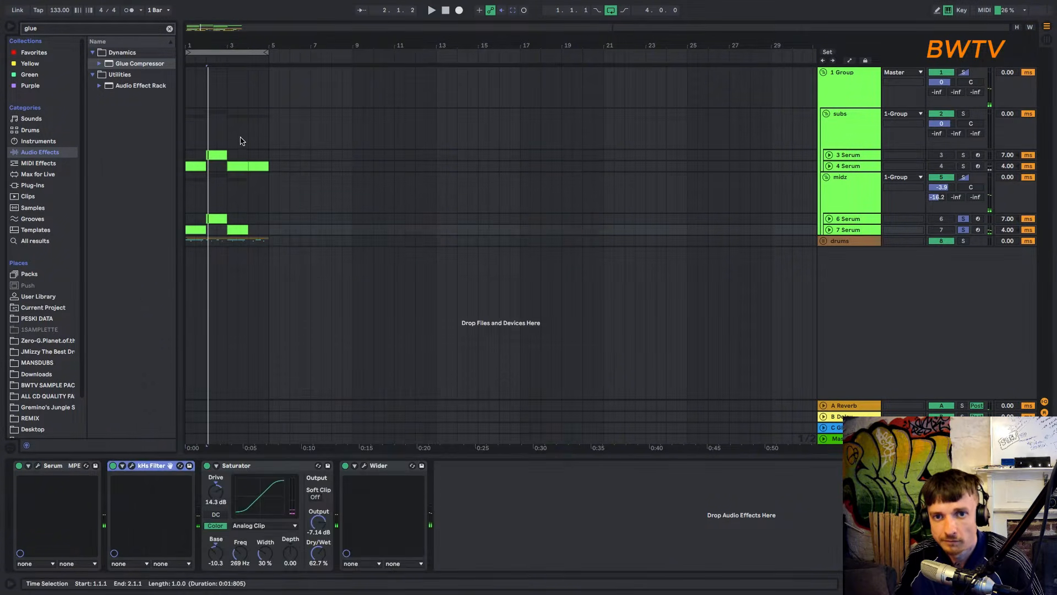
Step: Play the loop from the start and unsolo the 6 Serum and 7 Serum tracks to hear all layers together
{"action": "left_click_drag", "start_coordinate": [240, 139], "coordinate": [187, 129]}
{"action": "key", "text": "space"}
{"action": "left_click", "coordinate": [964, 219]}
{"action": "left_click", "coordinate": [963, 230]}
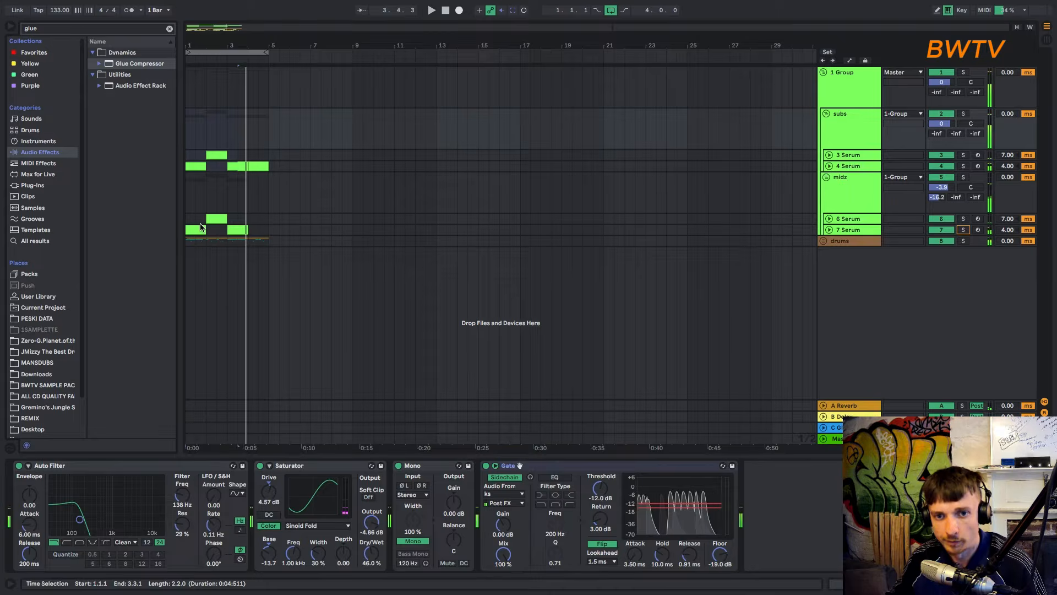
{"action": "key", "text": "space"}
Step: Load the Analog wavetable Basic Shapes into 7 Serum's oscillator B and move its wavetable position to the triangle shape
{"action": "left_click", "coordinate": [766, 215]}
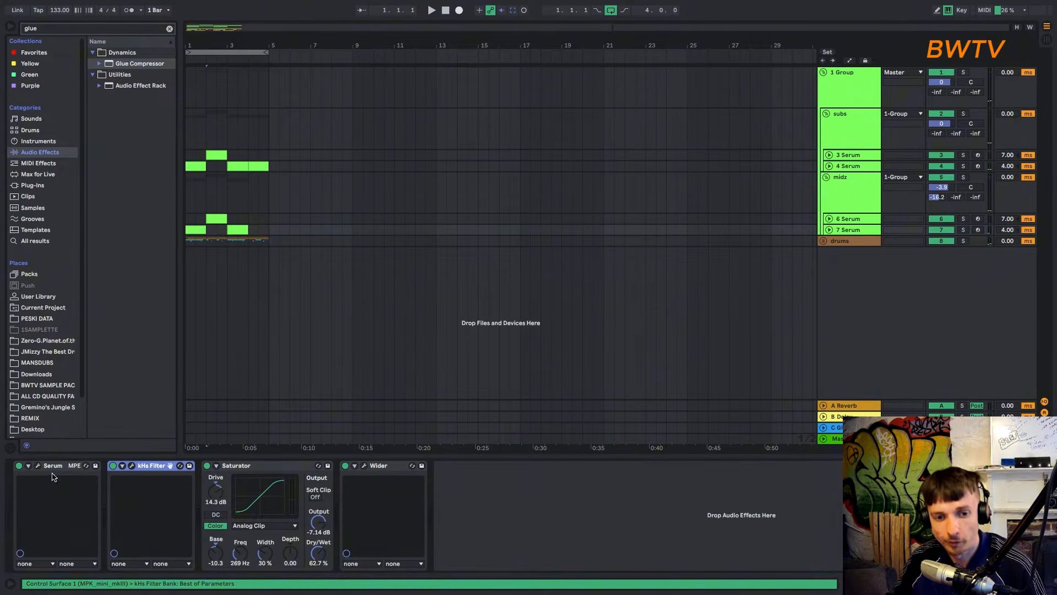
{"action": "left_click", "coordinate": [38, 467]}
{"action": "left_click", "coordinate": [409, 229]}
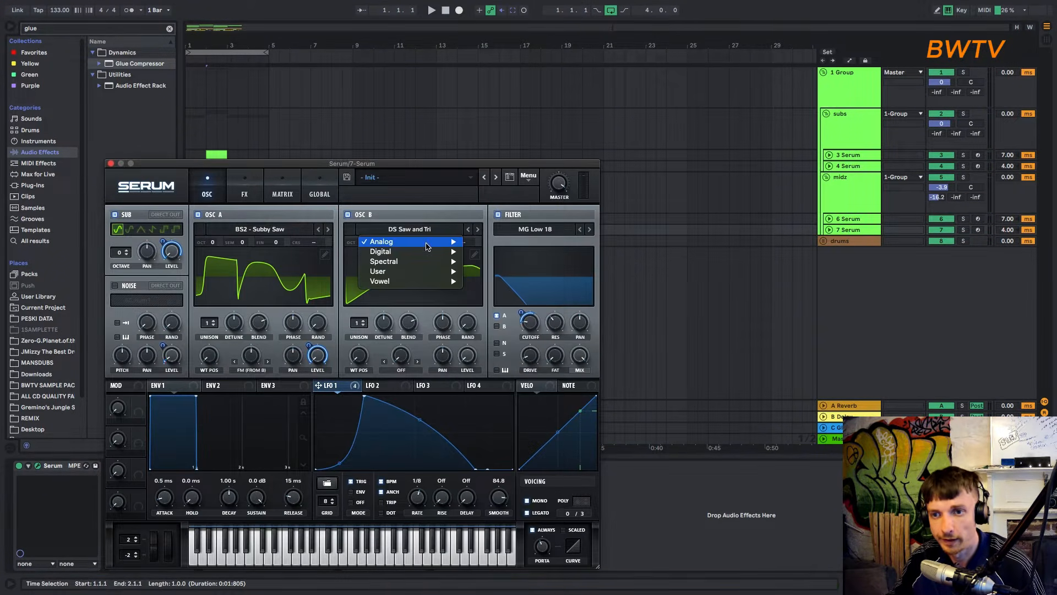
{"action": "mouse_move", "coordinate": [385, 241]}
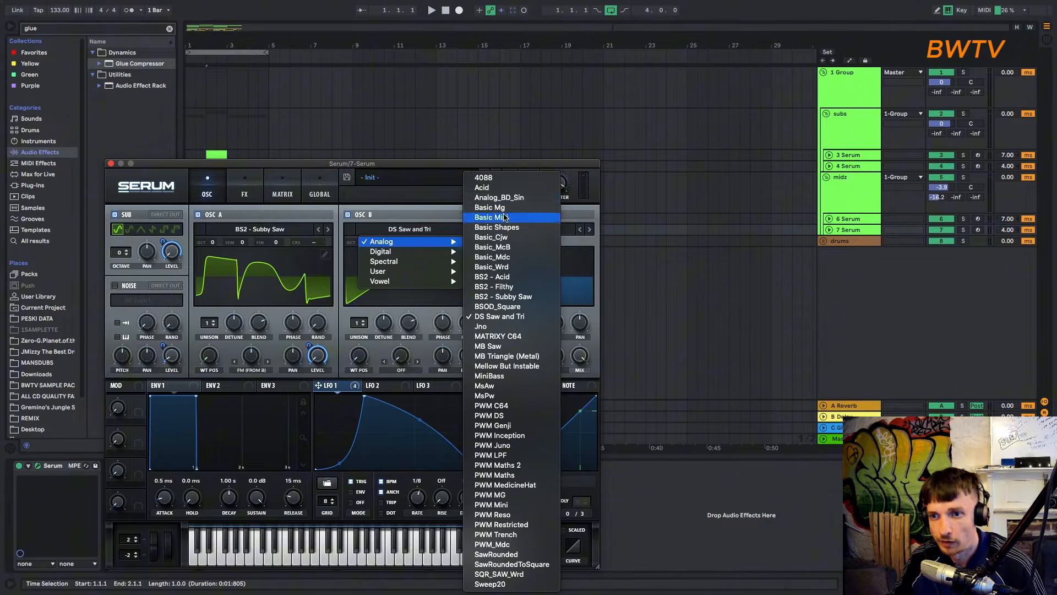
{"action": "left_click", "coordinate": [501, 228]}
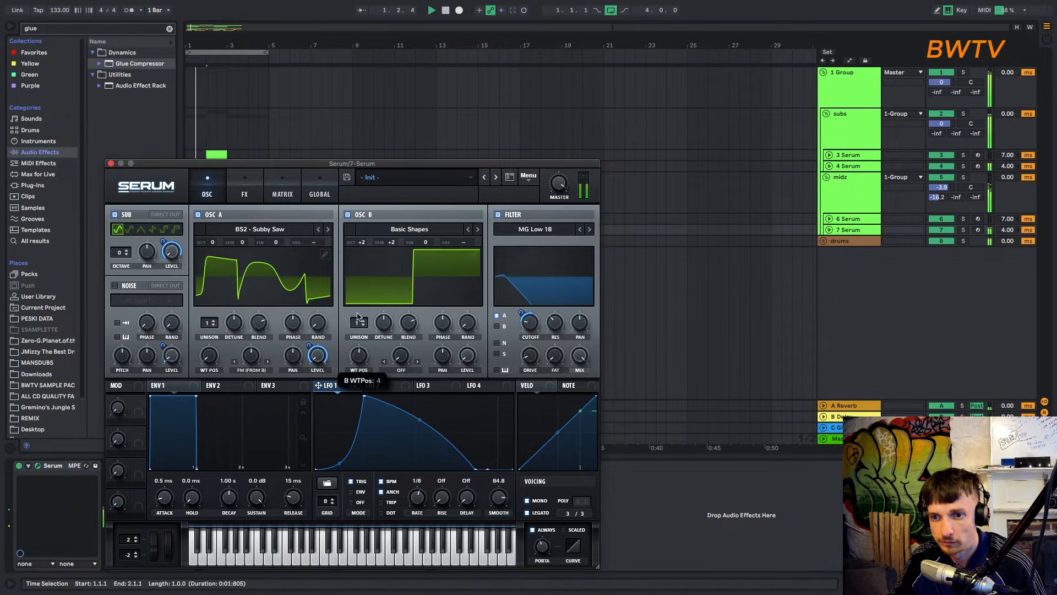
{"action": "left_click", "coordinate": [111, 164]}
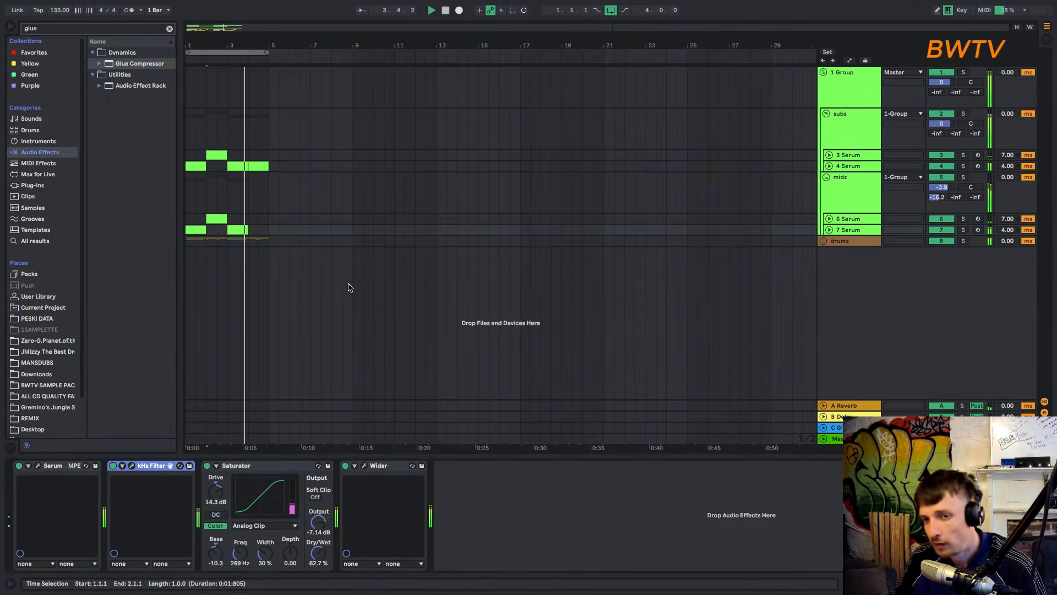
Step: Solo the 7 Serum track and review its Serum patch
{"action": "left_click", "coordinate": [236, 229]}
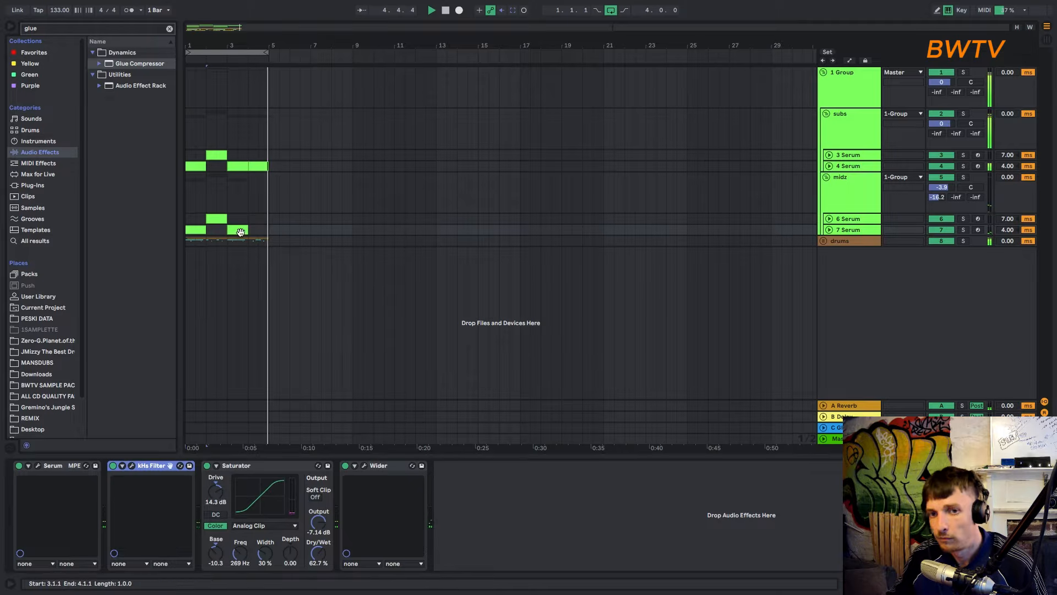
{"action": "left_click", "coordinate": [963, 229]}
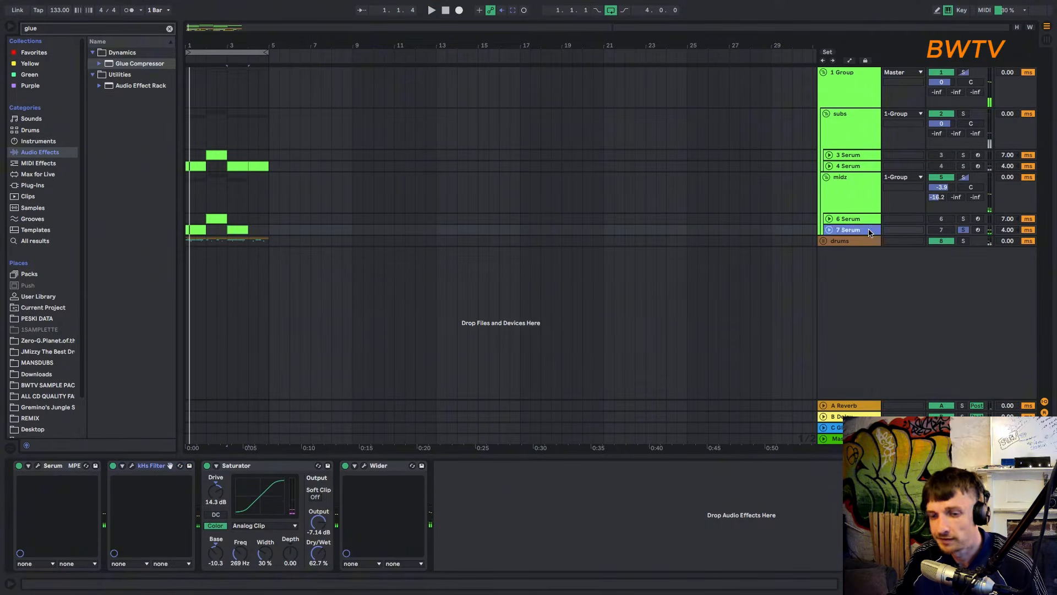
{"action": "left_click", "coordinate": [130, 482]}
{"action": "left_click", "coordinate": [38, 465]}
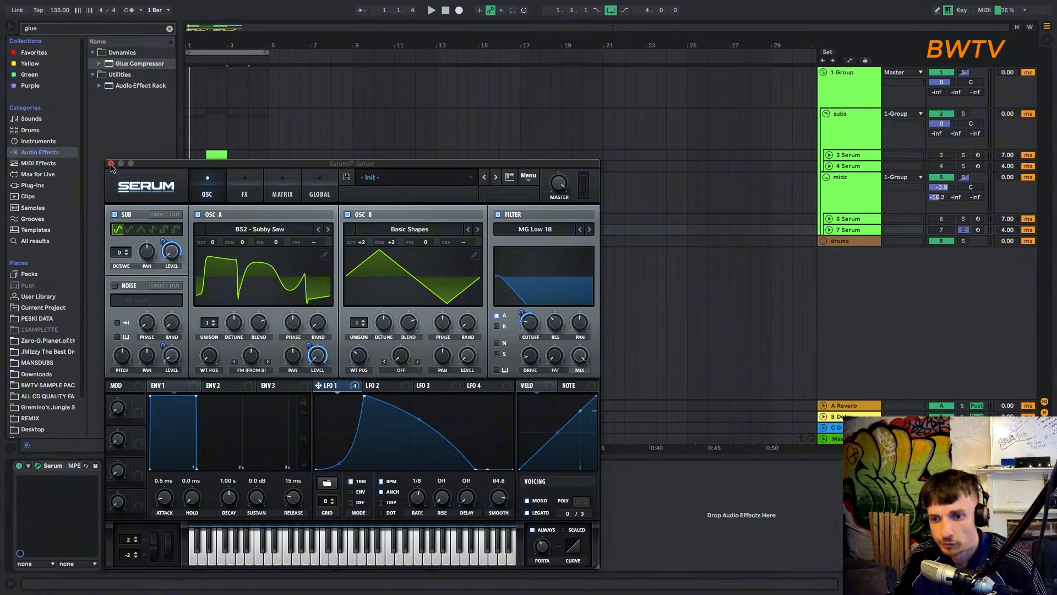
{"action": "left_click", "coordinate": [110, 165]}
Step: Solo 6 Serum alongside 7 Serum, review its Serum patch during playback, and clear both solos
{"action": "left_click", "coordinate": [221, 220]}
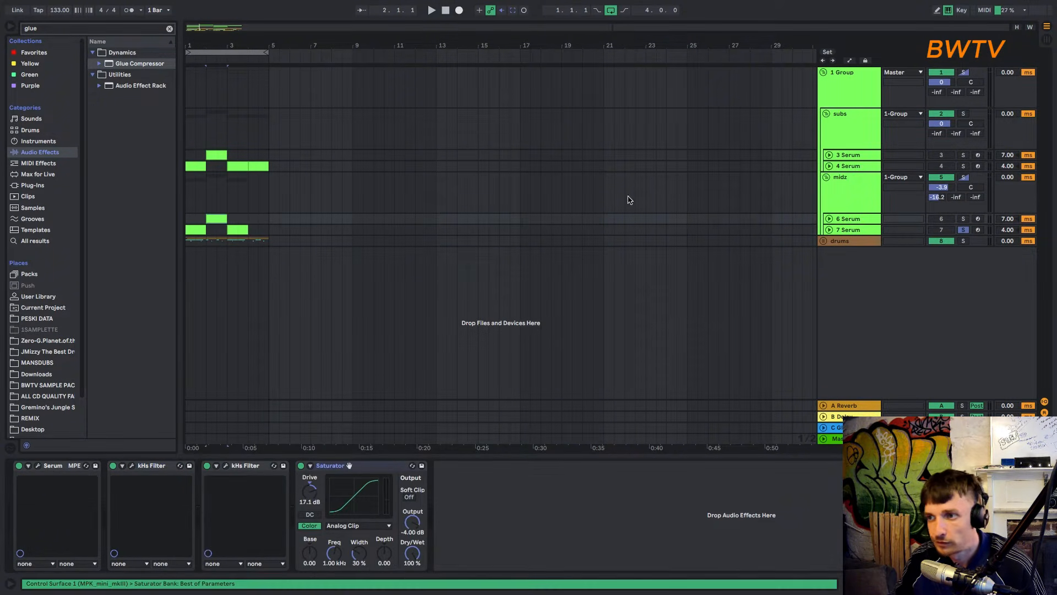
{"action": "left_click", "coordinate": [854, 218]}
{"action": "left_click", "coordinate": [964, 219]}
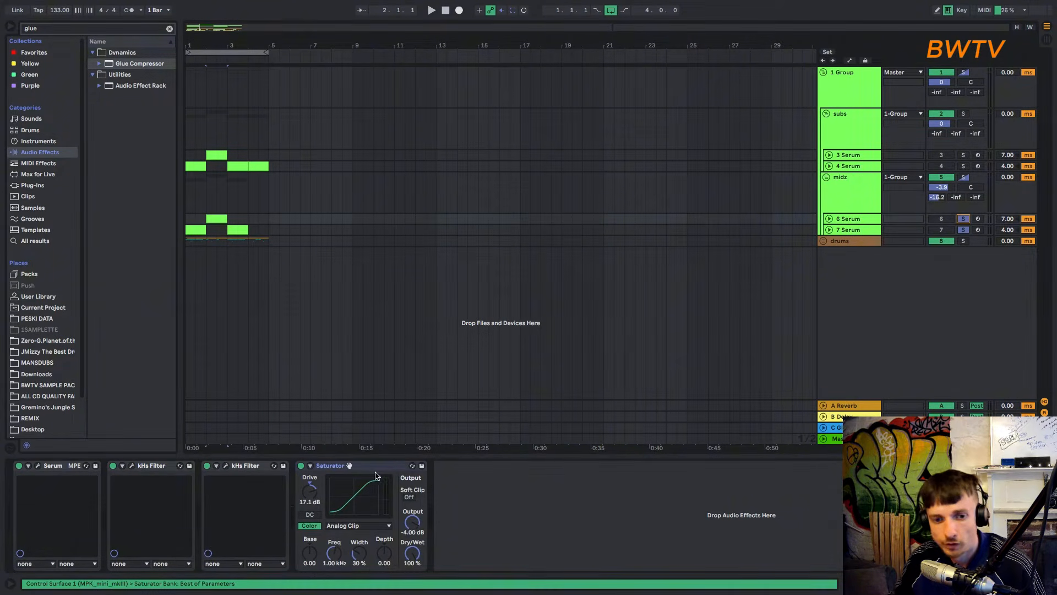
{"action": "left_click", "coordinate": [38, 466]}
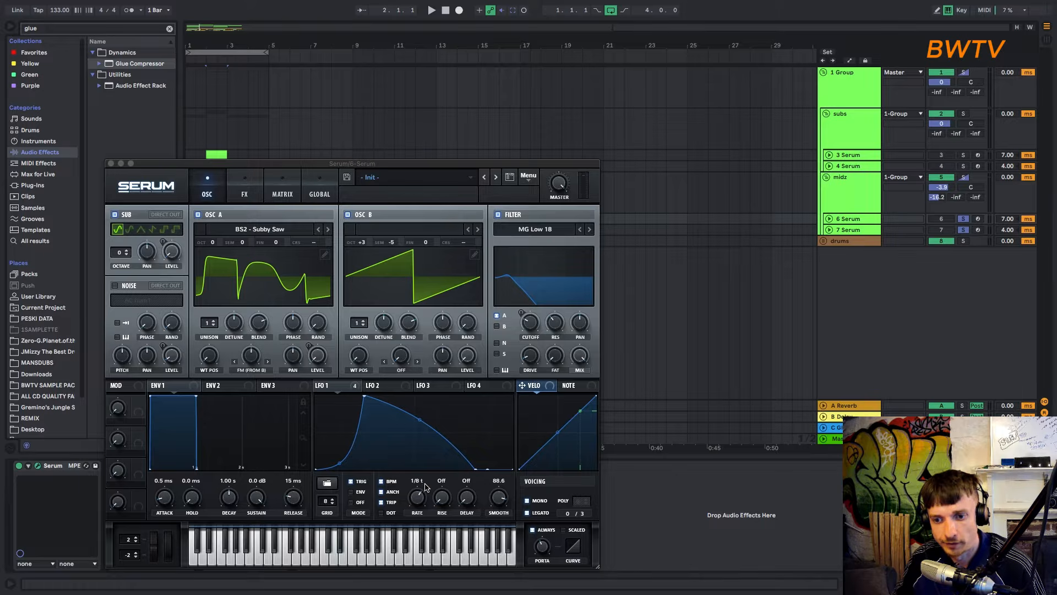
{"action": "key", "text": "space"}
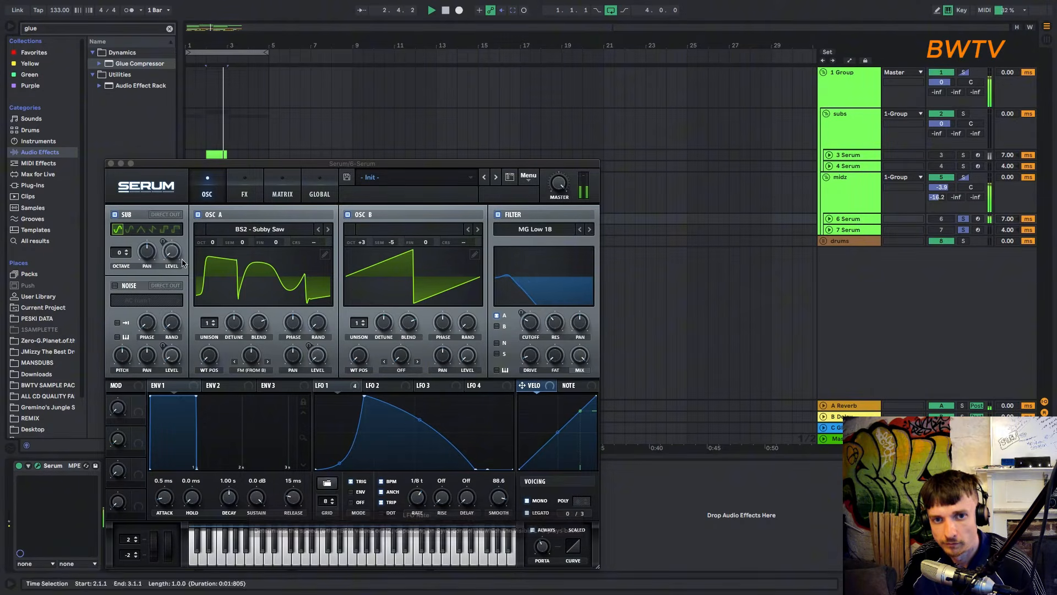
{"action": "left_click", "coordinate": [110, 163]}
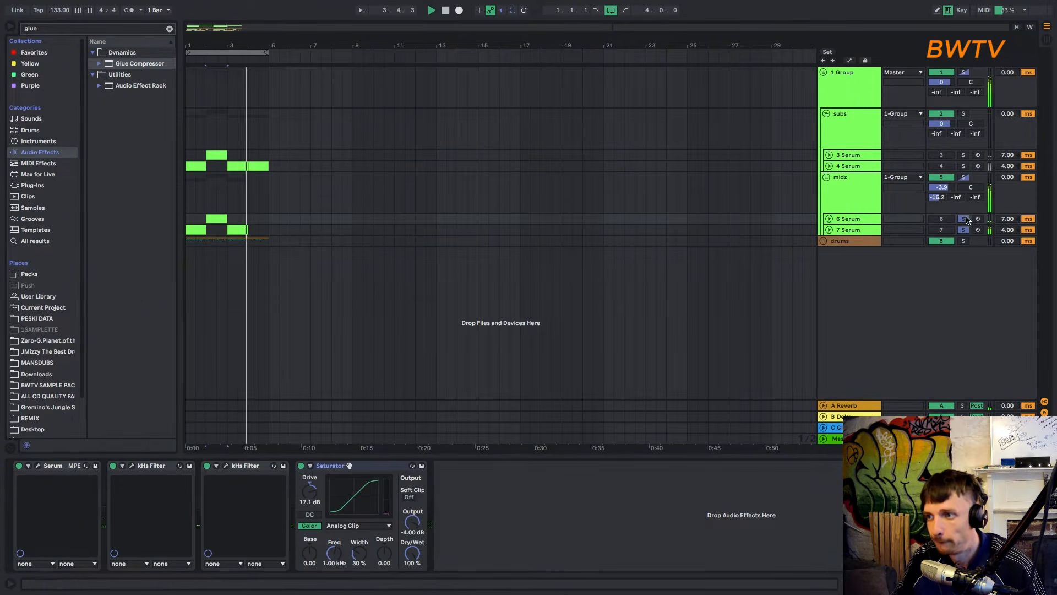
{"action": "left_click", "coordinate": [964, 220]}
Step: Examine the drums group's effect chain and its MBitFun settings
{"action": "left_click", "coordinate": [845, 242]}
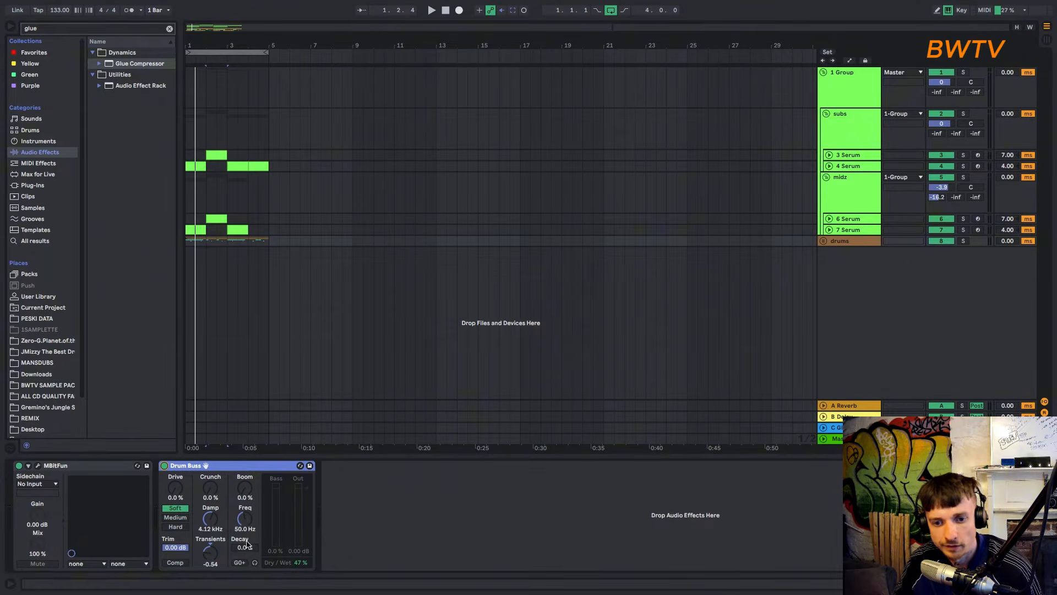
{"action": "left_click", "coordinate": [38, 466]}
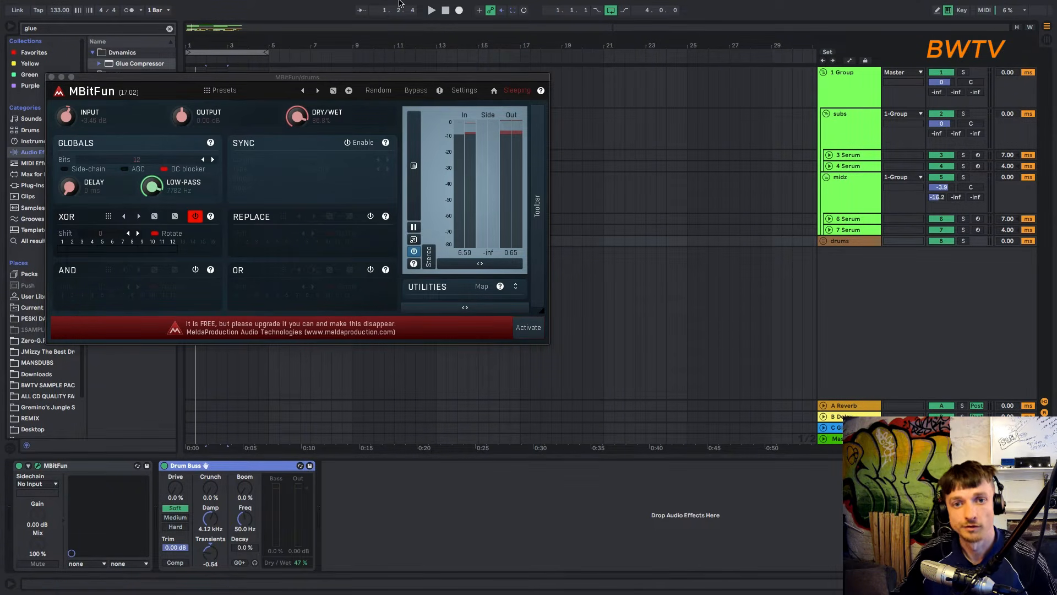
{"action": "left_click", "coordinate": [51, 79]}
Step: Expand the drums group and listen to the ks group's SYS TransientShaper, EQ Eight and Saturator chain
{"action": "left_click", "coordinate": [823, 241]}
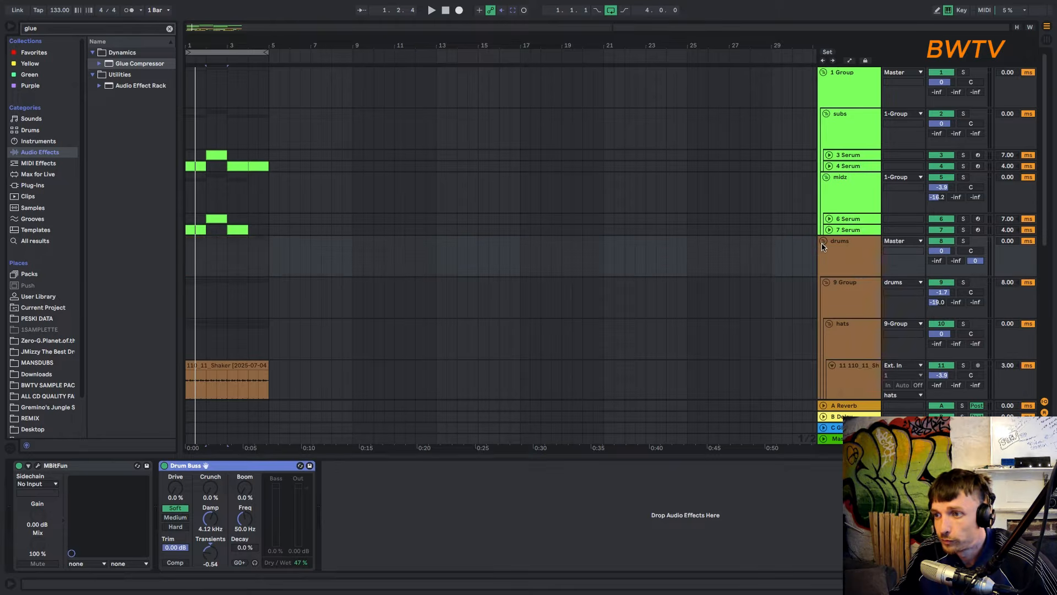
{"action": "left_click", "coordinate": [856, 272]}
{"action": "scroll", "coordinate": [858, 286], "scroll_direction": "down", "scroll_amount": 5}
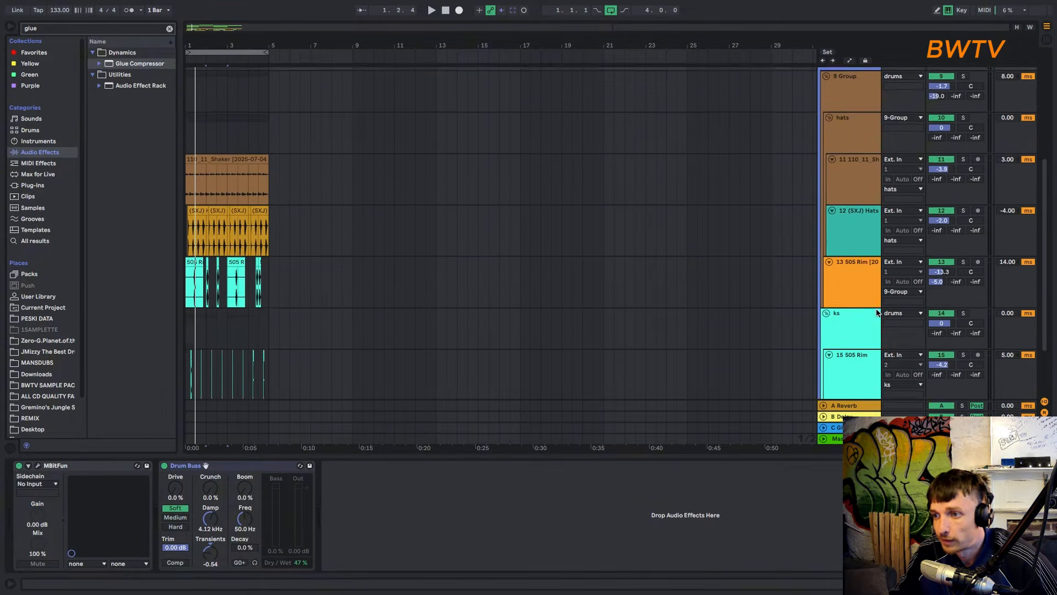
{"action": "left_click", "coordinate": [830, 245]}
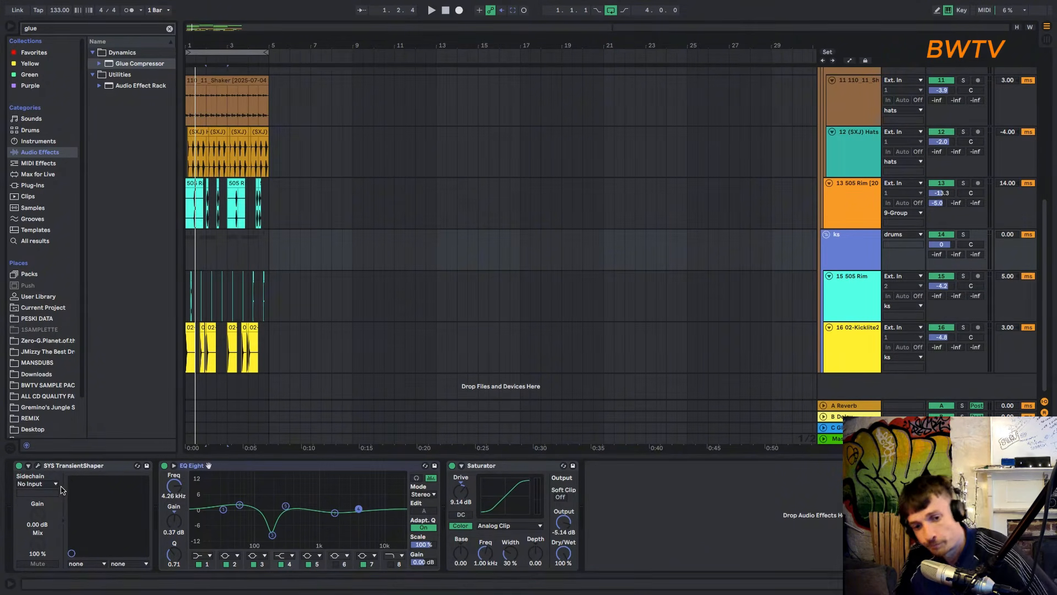
{"action": "key", "text": "space"}
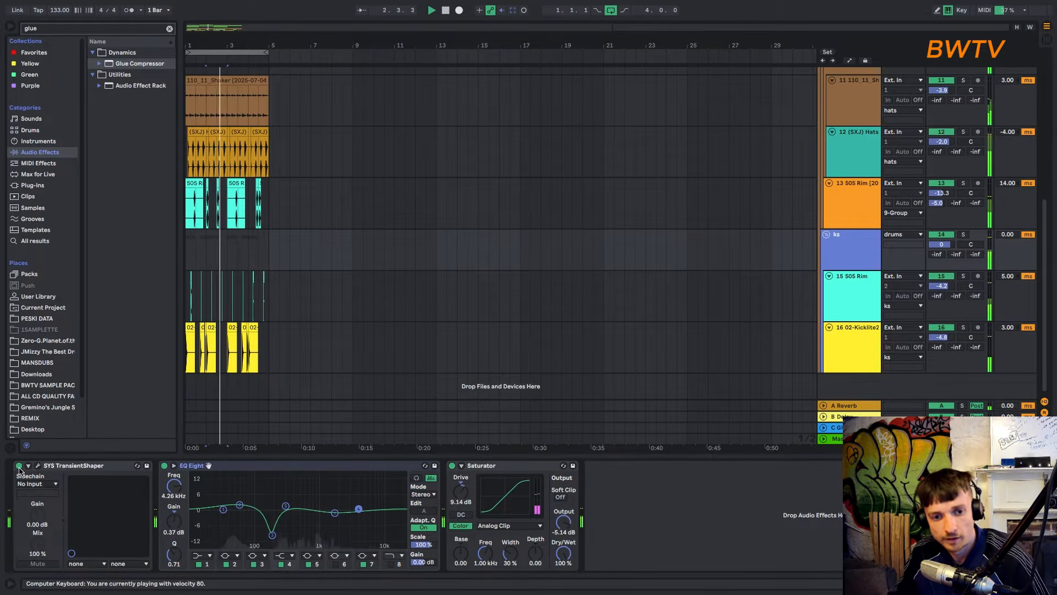
{"action": "left_click", "coordinate": [245, 509]}
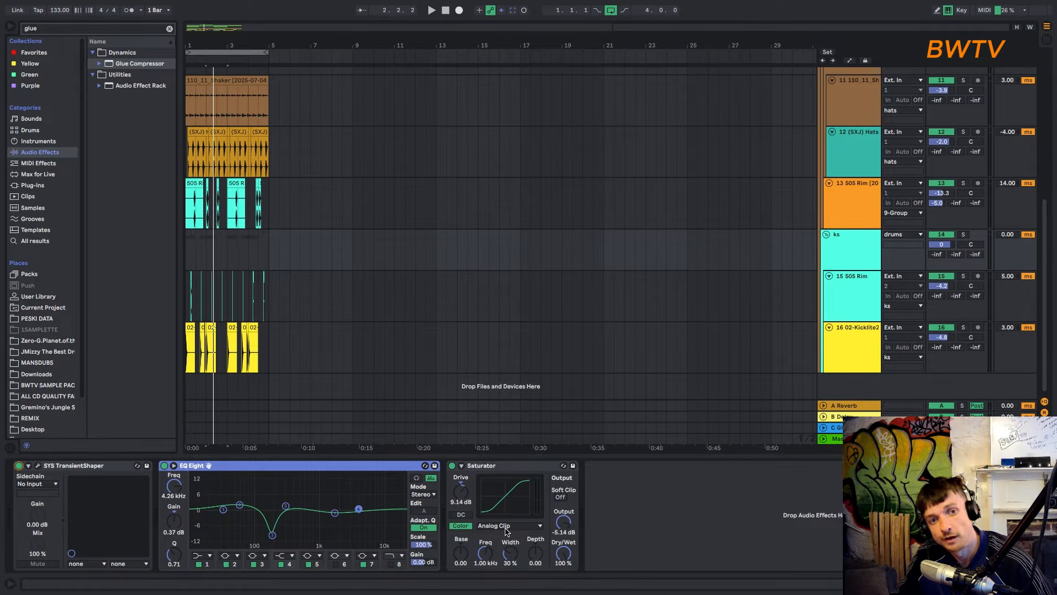
Step: Search the plug-ins for "saturn" and add the VST3 version of FabFilter Saturn 2 to the 1 Group after its Glue Compressor
{"action": "scroll", "coordinate": [857, 102], "scroll_direction": "up", "scroll_amount": 10}
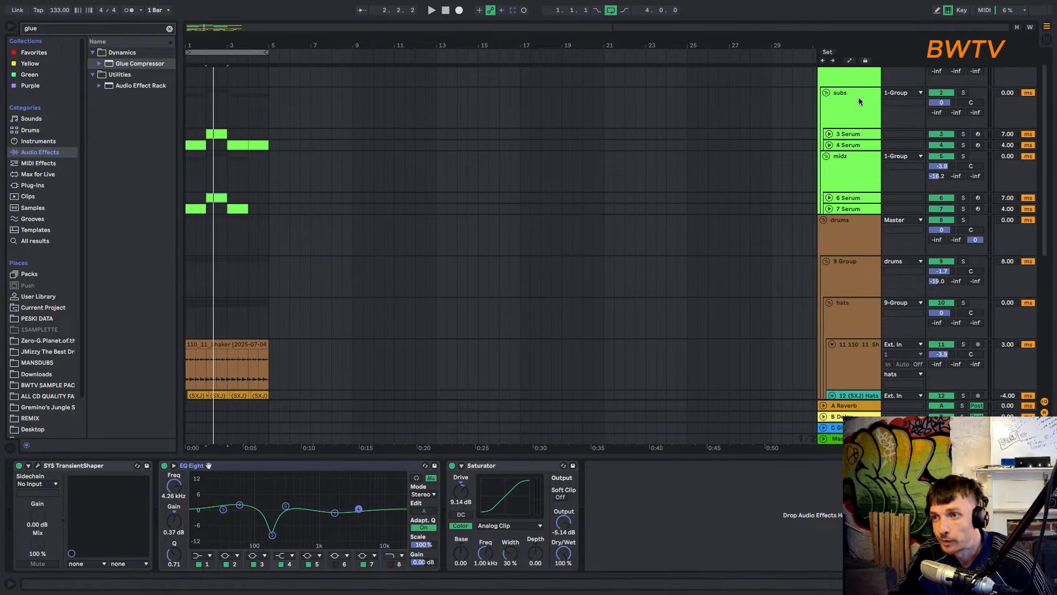
{"action": "left_click", "coordinate": [857, 102]}
{"action": "left_click", "coordinate": [47, 29]}
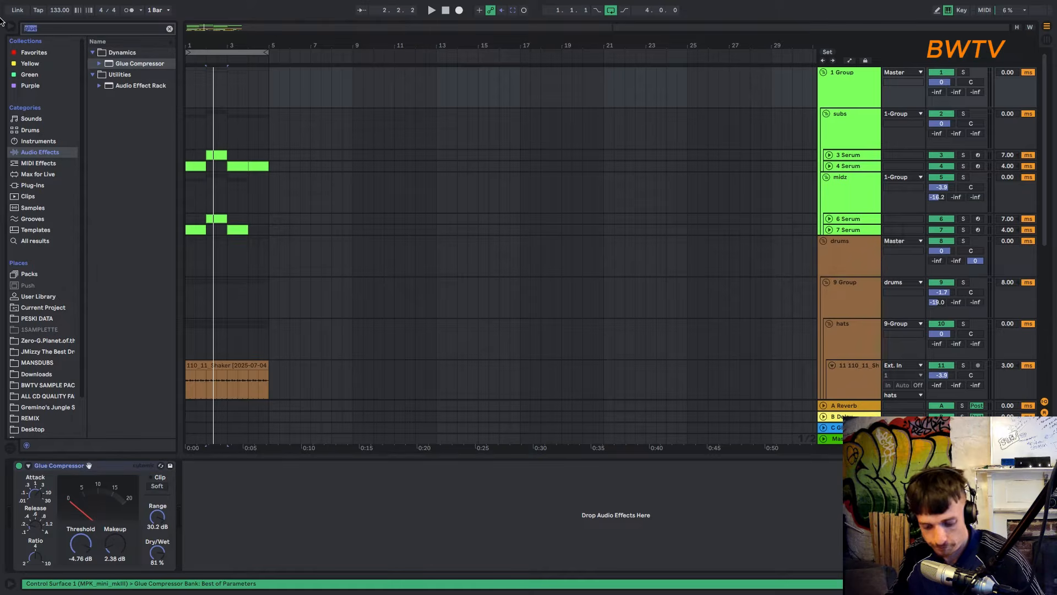
{"action": "type", "text": "saturn"}
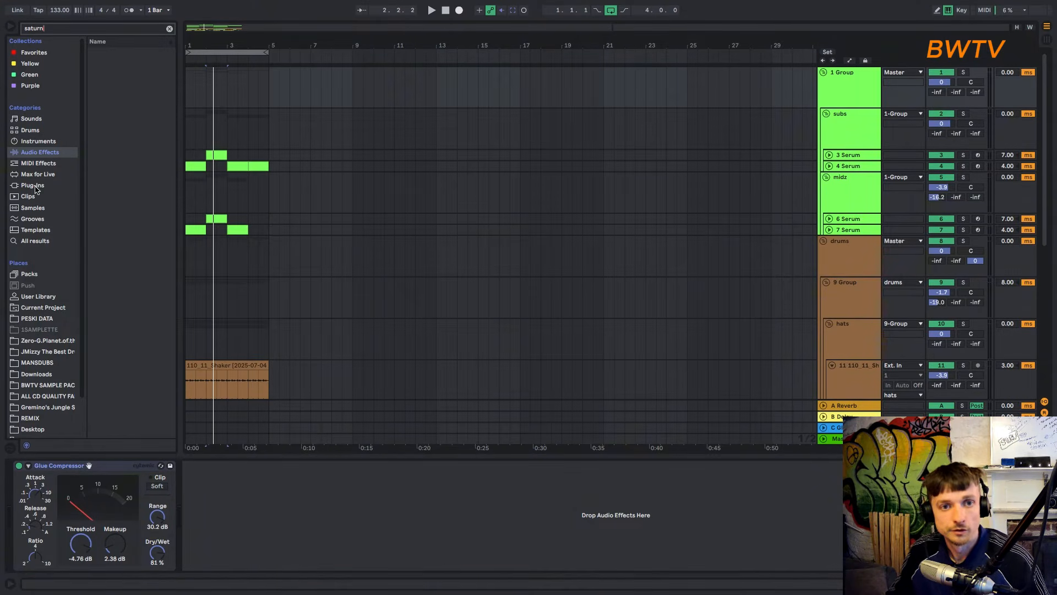
{"action": "left_click", "coordinate": [38, 184]}
{"action": "left_click", "coordinate": [99, 85]}
{"action": "left_click_drag", "start_coordinate": [118, 97], "coordinate": [801, 85]}
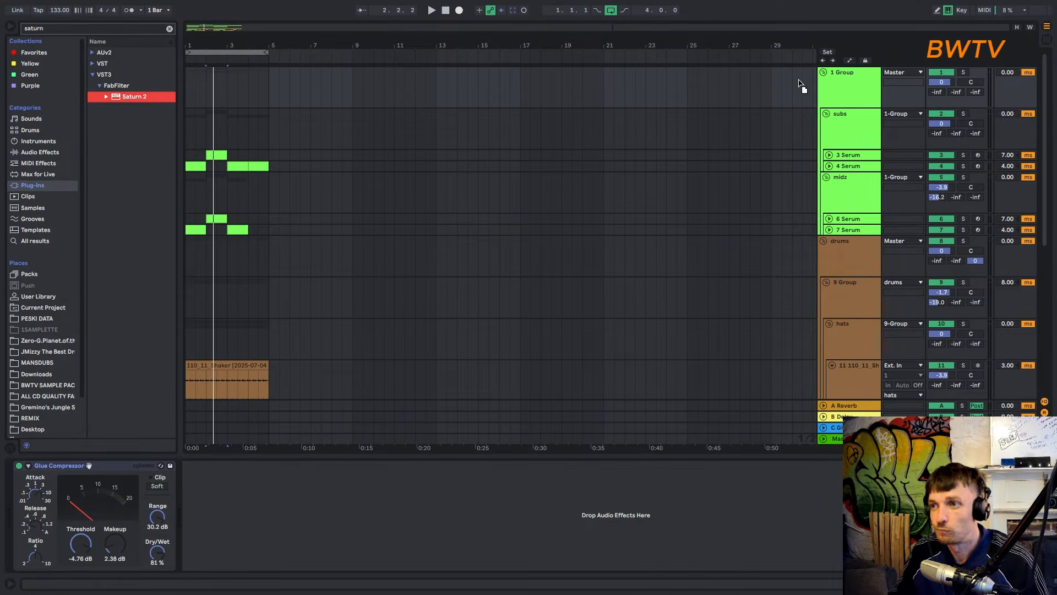
Step: Solo the 1 Group and split Saturn 2 into three frequency bands, soloing the middle band
{"action": "left_click_drag", "start_coordinate": [984, 67], "coordinate": [984, 68]}
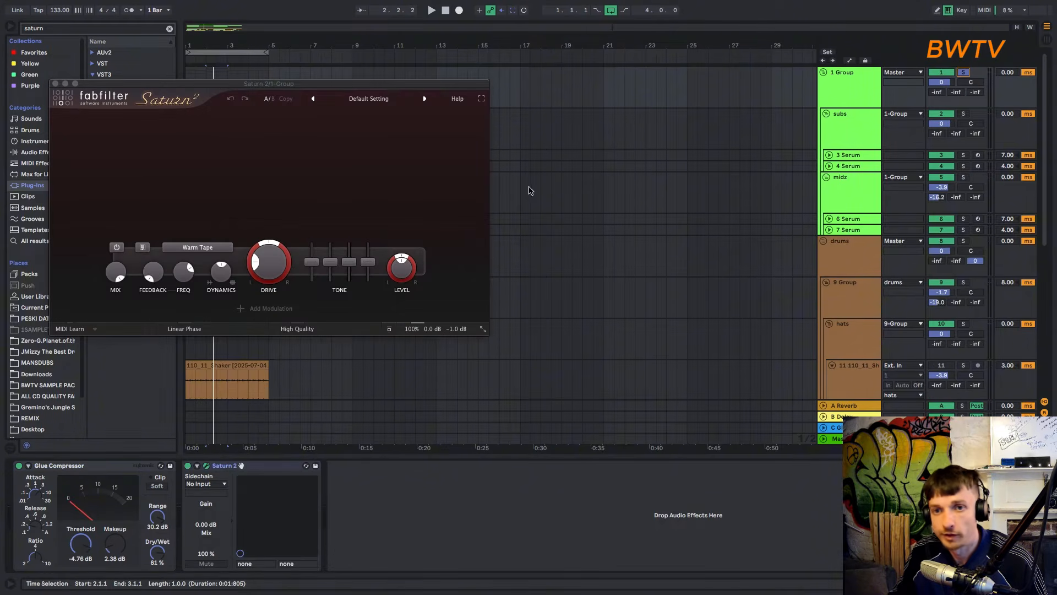
{"action": "left_click", "coordinate": [323, 119]}
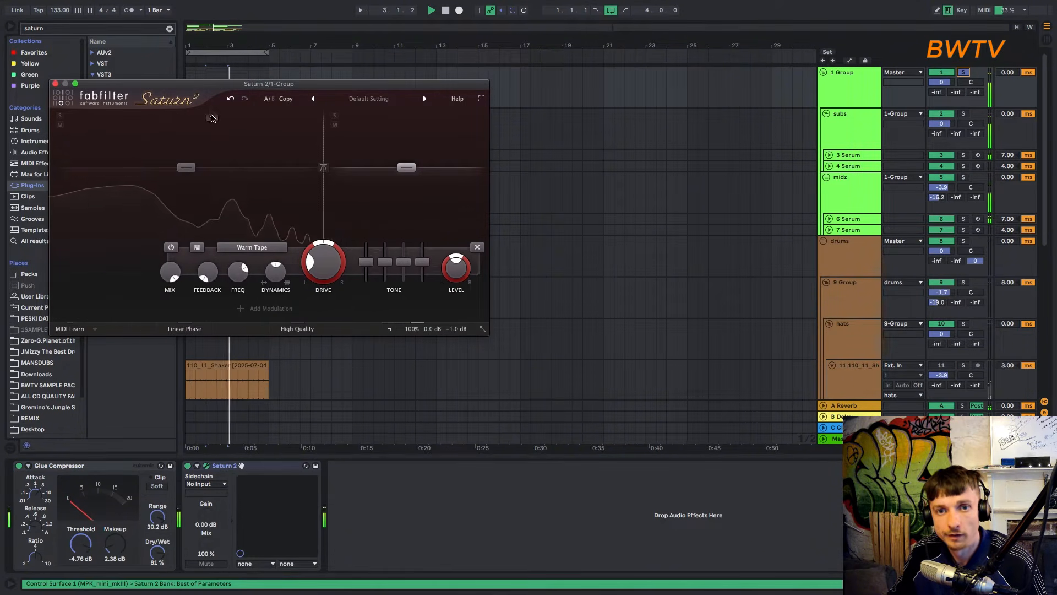
{"action": "left_click", "coordinate": [212, 118]}
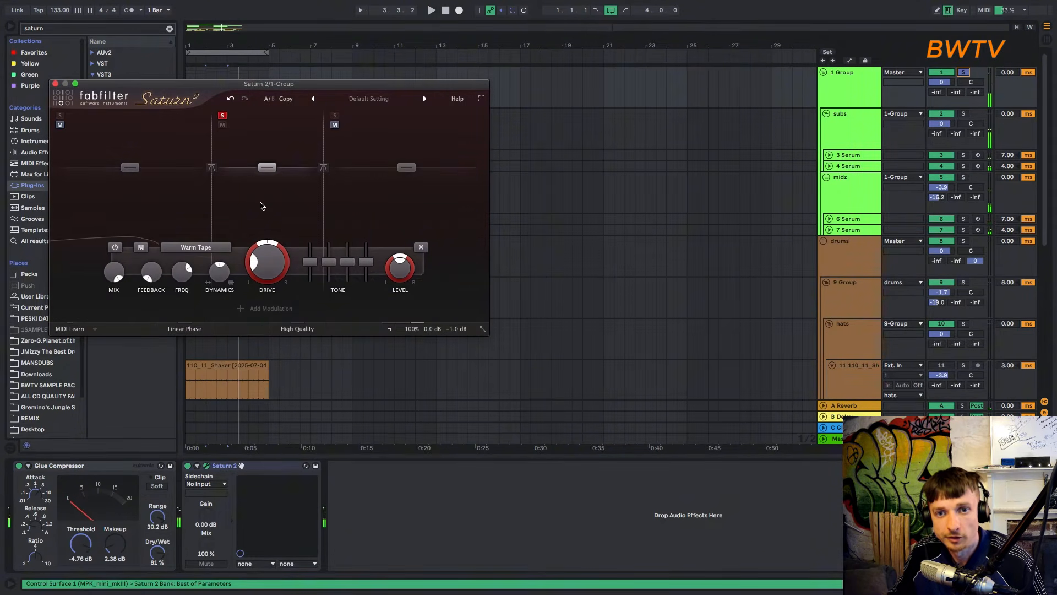
Step: Set the middle band to Subtle Saturation, raise its drive and reshape its tone levels
{"action": "left_click", "coordinate": [207, 247]}
{"action": "mouse_move", "coordinate": [190, 292]}
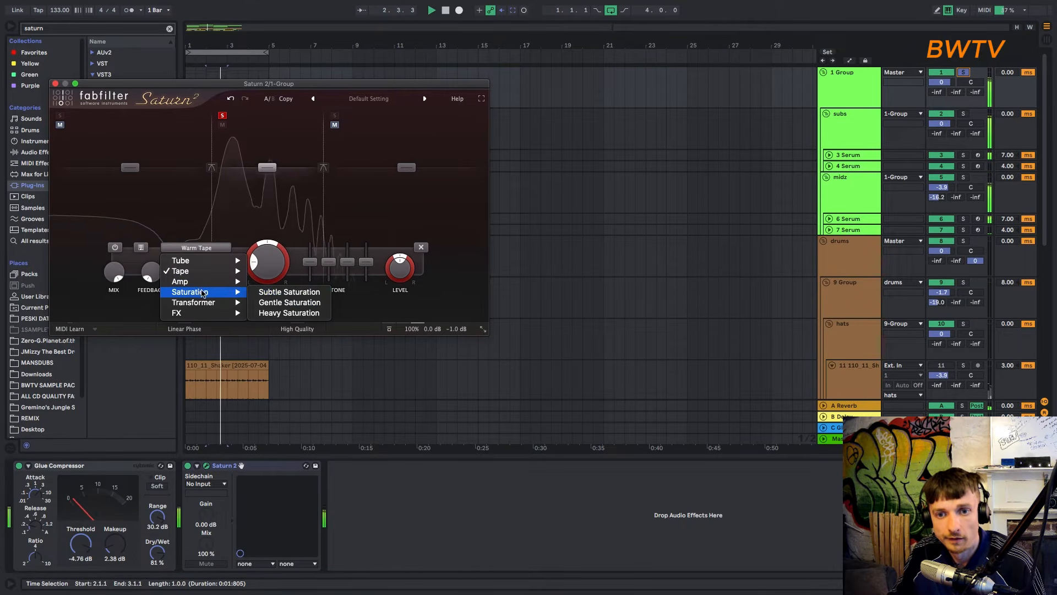
{"action": "left_click", "coordinate": [287, 291]}
{"action": "left_click_drag", "start_coordinate": [257, 270], "coordinate": [291, 209]}
{"action": "left_click_drag", "start_coordinate": [329, 262], "coordinate": [347, 254]}
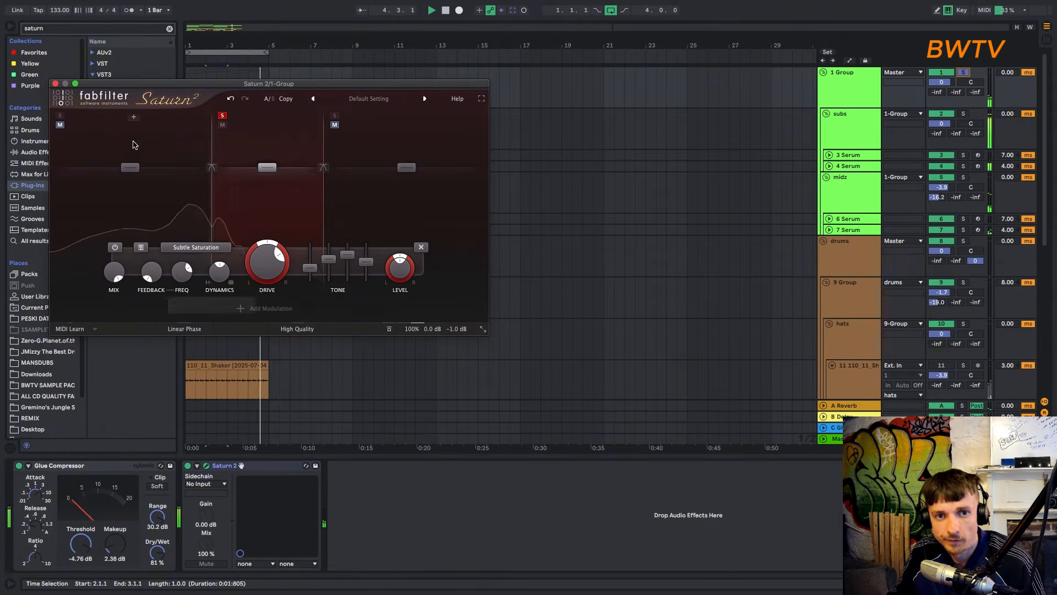
Step: Solo Saturn 2's low band, set it to Subtle Saturation and reshape its tone by lowering the treble and presence levels
{"action": "left_click", "coordinate": [59, 115]}
{"action": "left_click", "coordinate": [222, 115]}
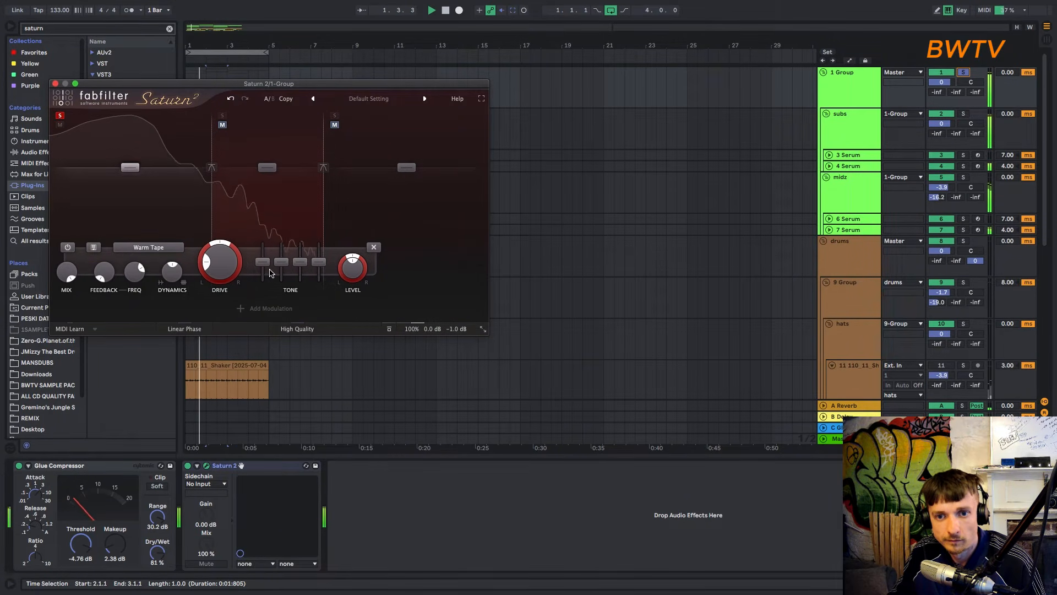
{"action": "left_click", "coordinate": [162, 248]}
{"action": "mouse_move", "coordinate": [143, 292]}
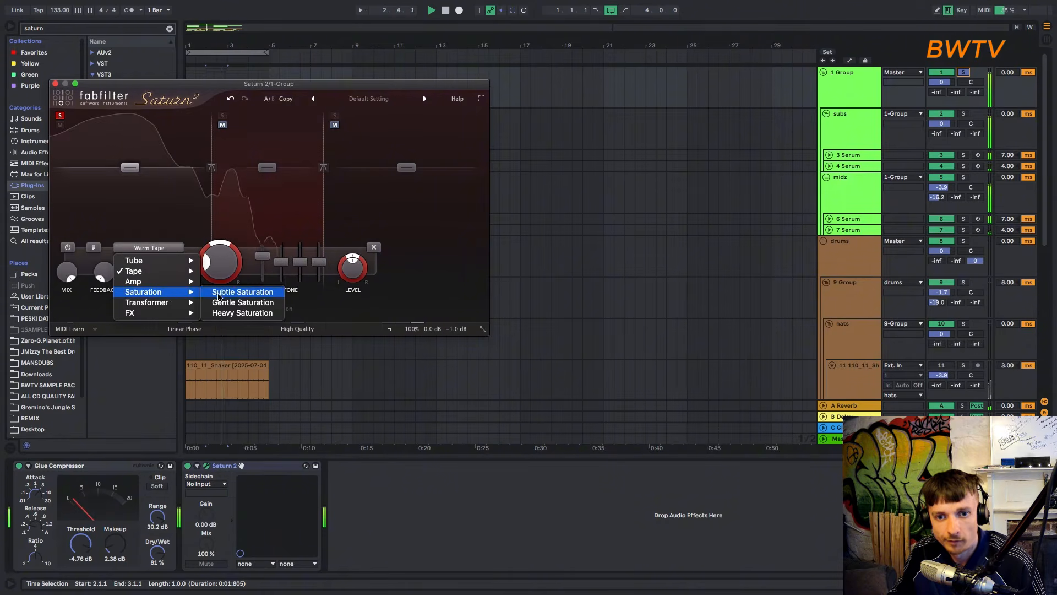
{"action": "left_click", "coordinate": [232, 292]}
{"action": "mouse_move", "coordinate": [296, 265]}
{"action": "left_mouse_down"}
{"action": "mouse_move", "coordinate": [300, 281]}
{"action": "mouse_move", "coordinate": [318, 280]}
{"action": "left_mouse_up"}
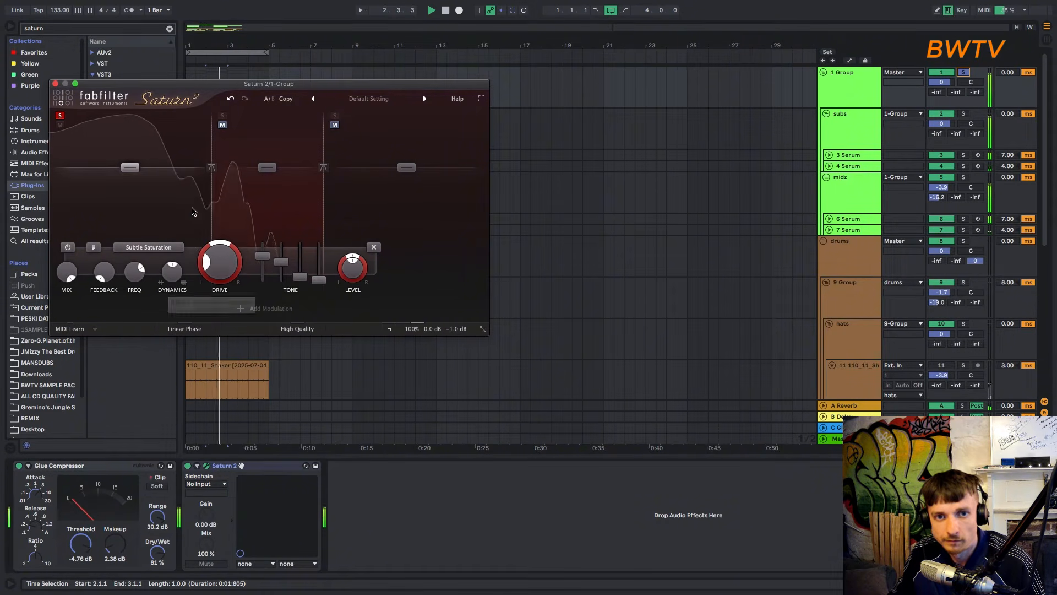
Step: Set Saturn 2's high band to Gentle Saturation with raised drive, level, mid and treble tone, and clear the band solos
{"action": "left_click", "coordinate": [334, 115]}
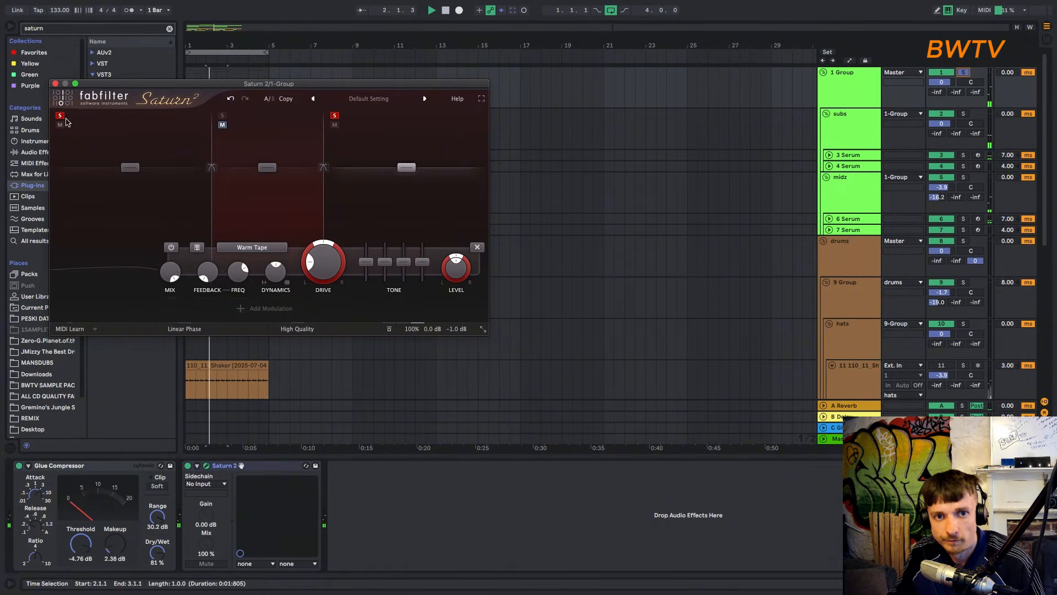
{"action": "left_click", "coordinate": [252, 247]}
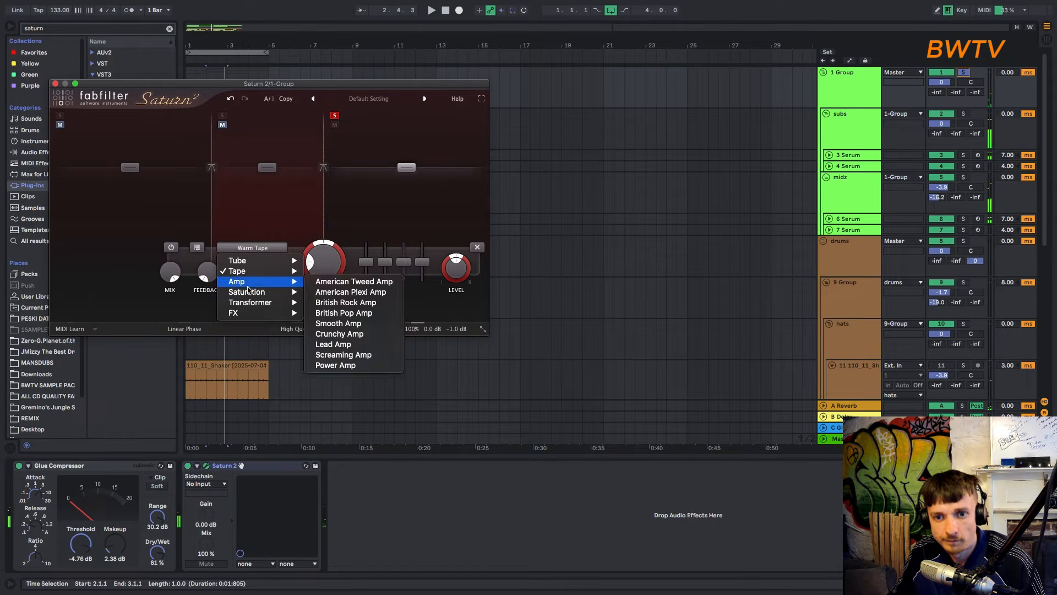
{"action": "mouse_move", "coordinate": [247, 290]}
{"action": "left_click", "coordinate": [345, 302]}
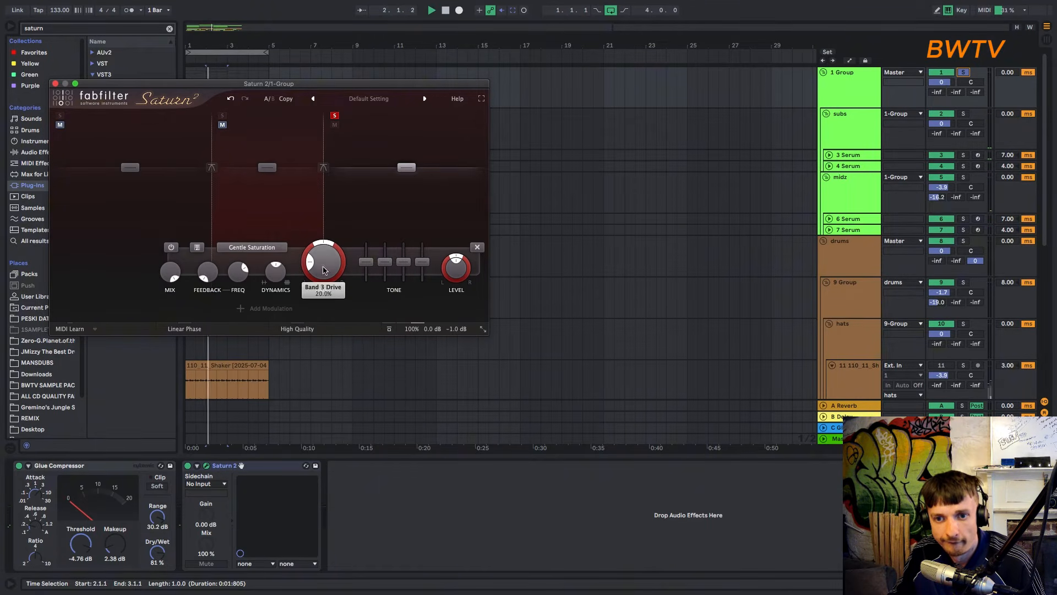
{"action": "left_click_drag", "start_coordinate": [324, 263], "coordinate": [406, 160]}
{"action": "left_click_drag", "start_coordinate": [404, 262], "coordinate": [384, 253]}
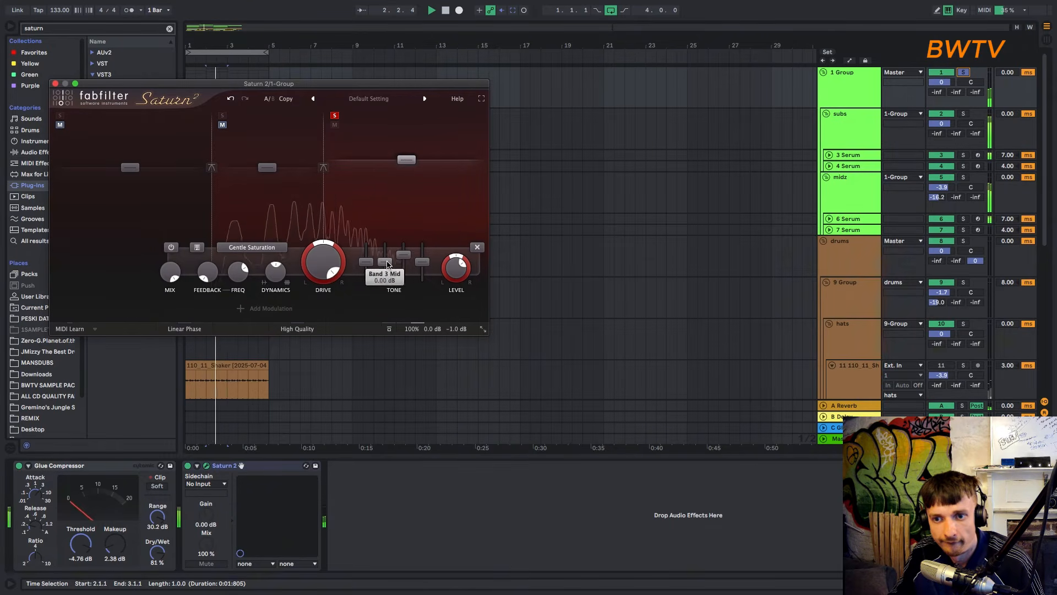
{"action": "left_click", "coordinate": [334, 115]}
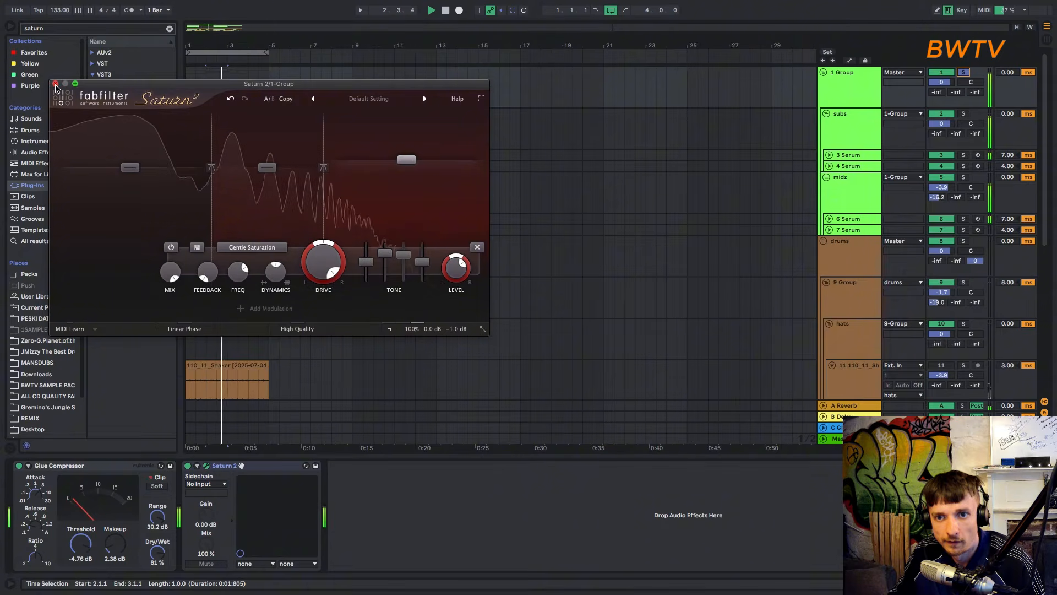
{"action": "key", "text": "super+alt+p"}
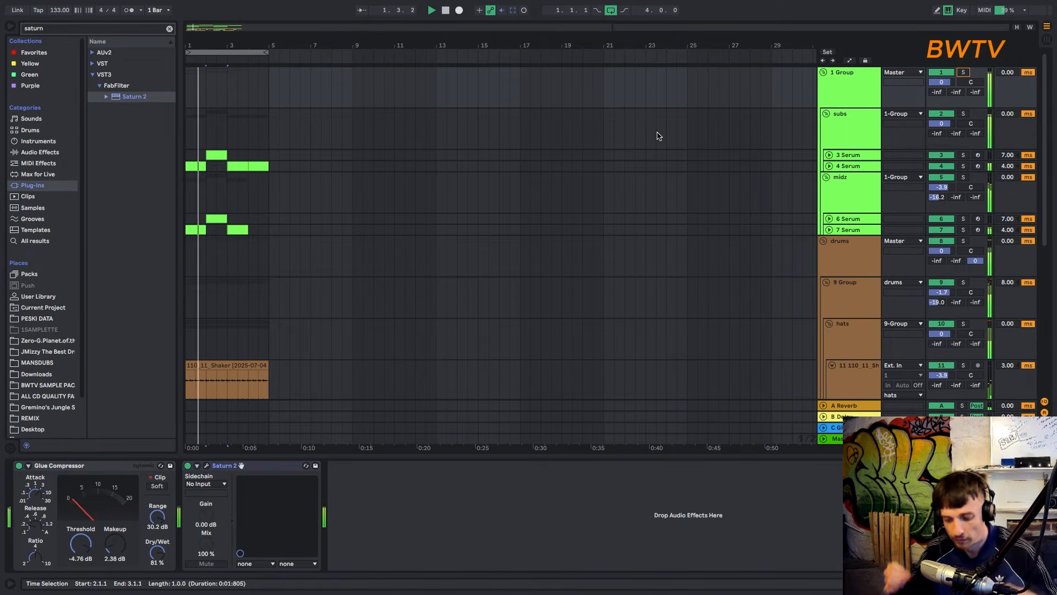
Step: Stop playback and examine the Serum patch on the 4 Serum sub track
{"action": "left_click", "coordinate": [193, 229]}
{"action": "key", "text": "space"}
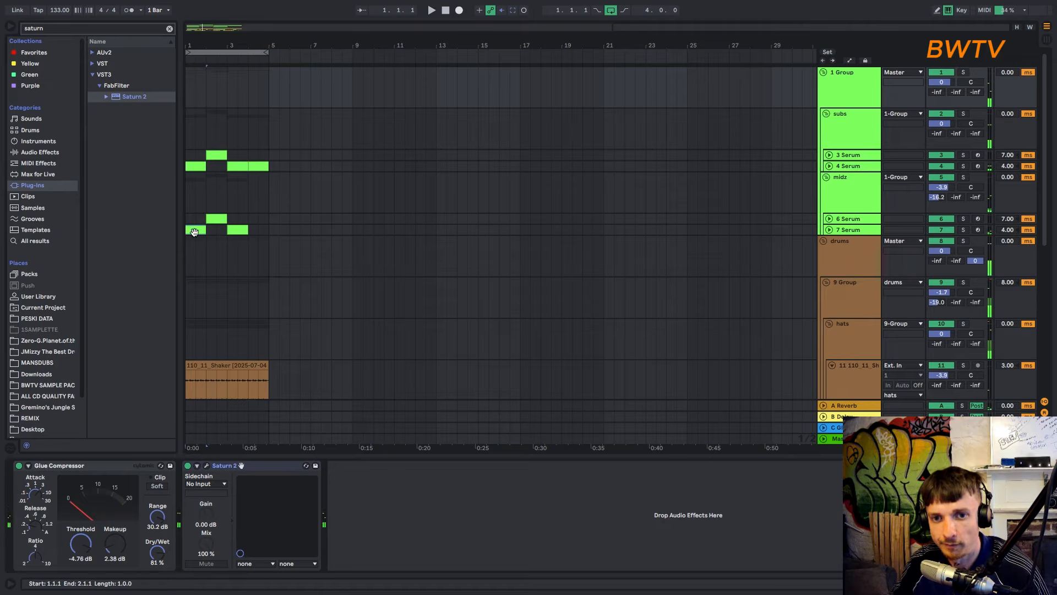
{"action": "left_click", "coordinate": [849, 167]}
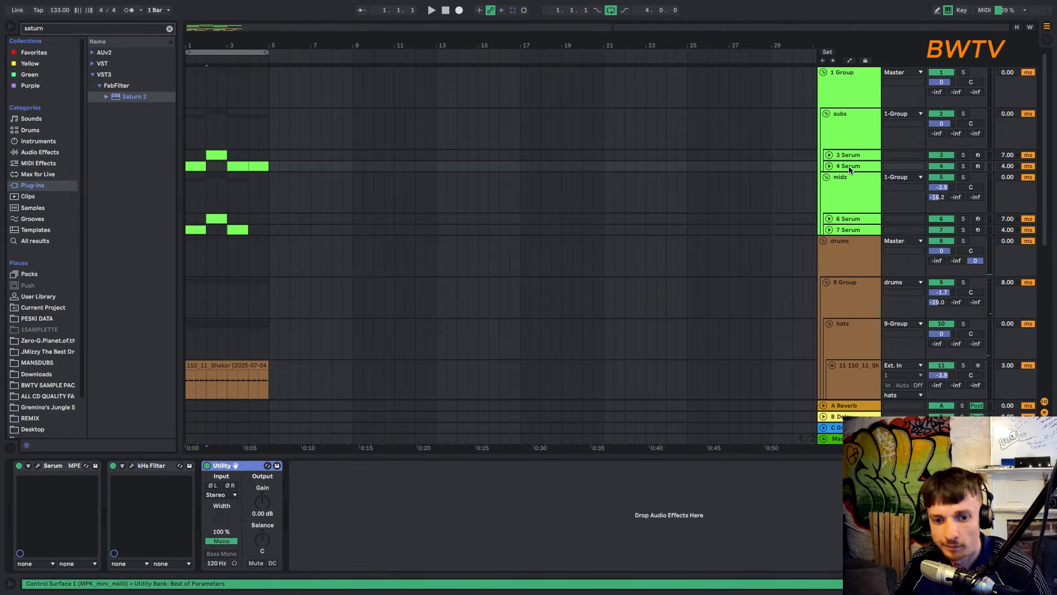
{"action": "left_click", "coordinate": [38, 466]}
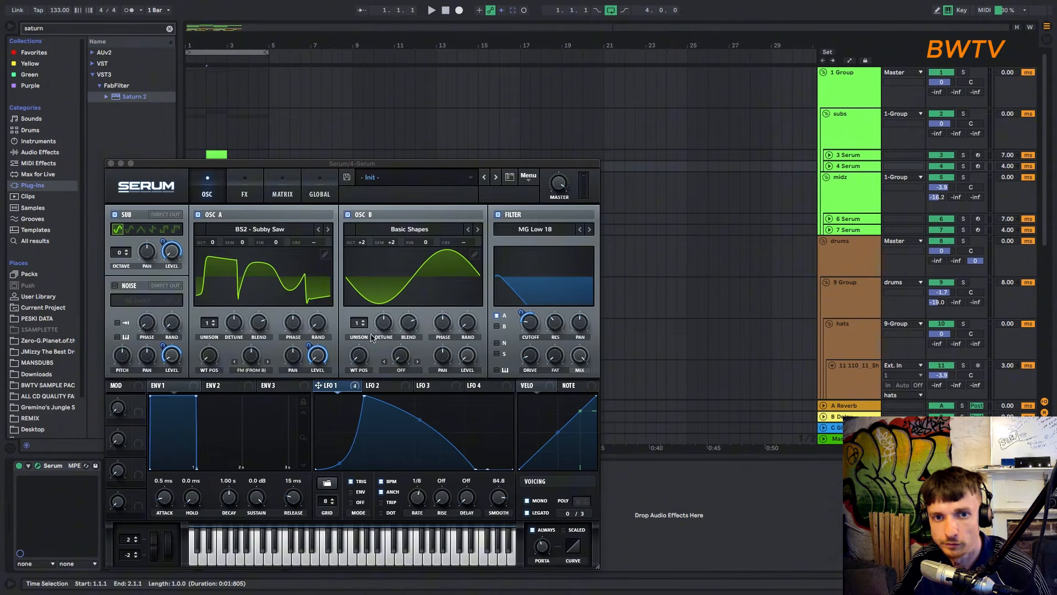
{"action": "left_click", "coordinate": [111, 164]}
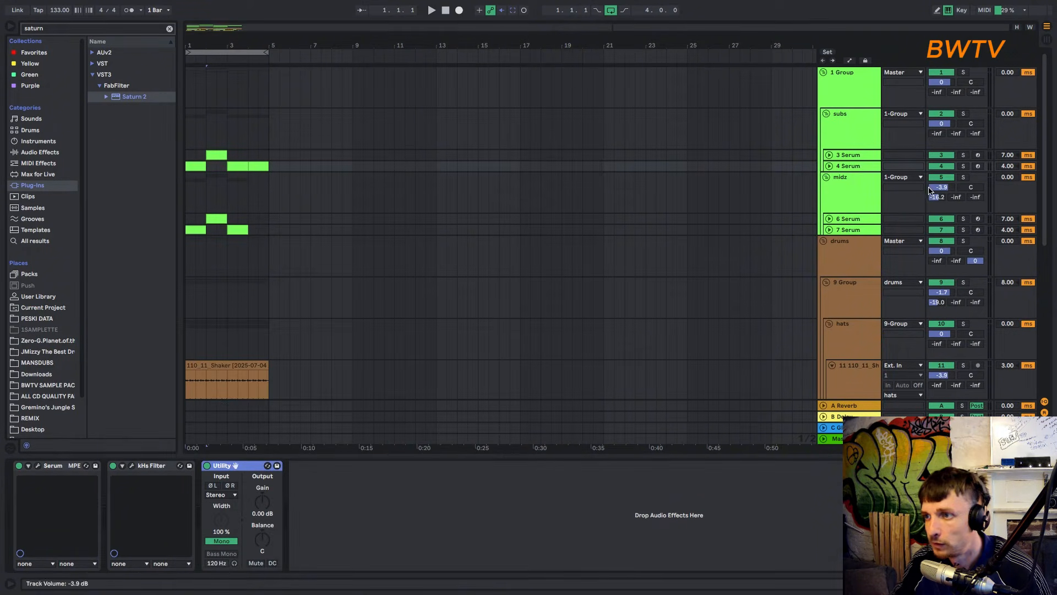
Step: Duplicate the 4 Serum sub track into the midz group and delete the old lower Serum track it replaces
{"action": "left_click_drag", "start_coordinate": [860, 164], "coordinate": [855, 232]}
{"action": "left_click", "coordinate": [852, 241]}
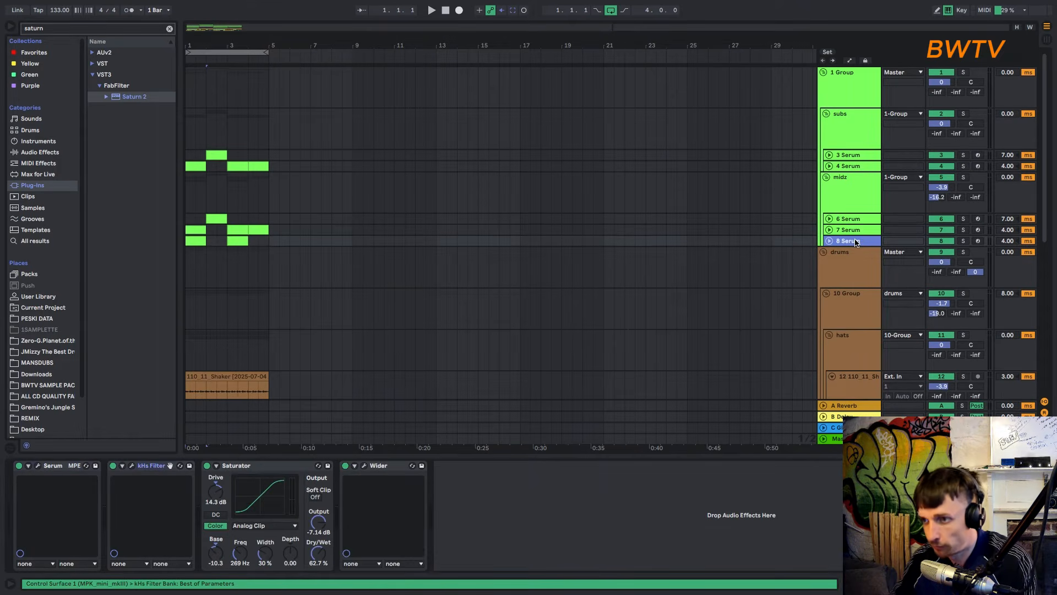
{"action": "key", "text": "Delete"}
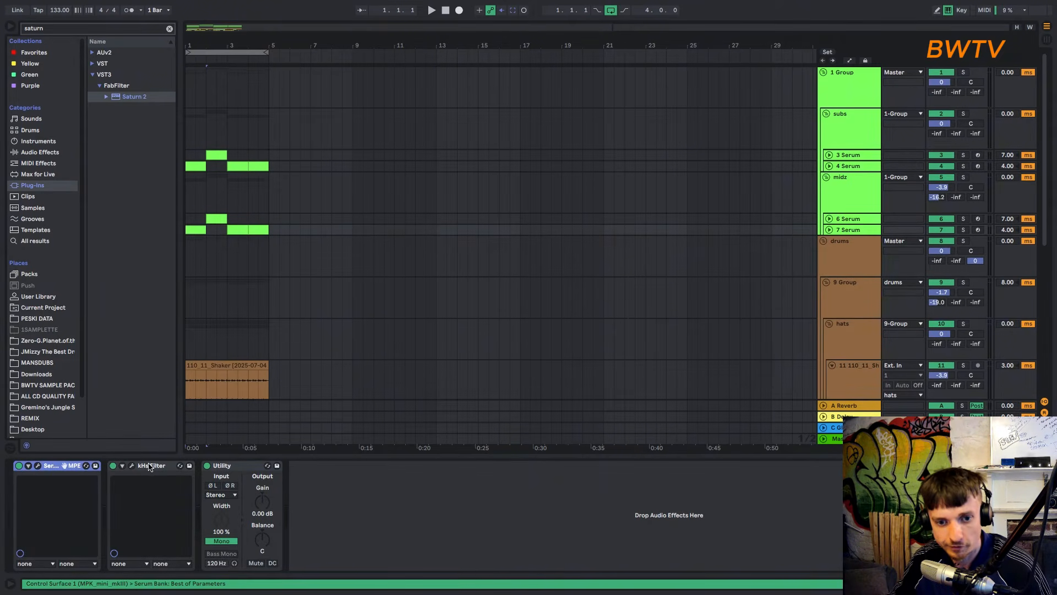
Step: Switch the copied track's kHs Filter to High pass with a cutoff of about 1.12 kHz and disable its Utility
{"action": "left_click", "coordinate": [131, 466]}
{"action": "left_click", "coordinate": [156, 268]}
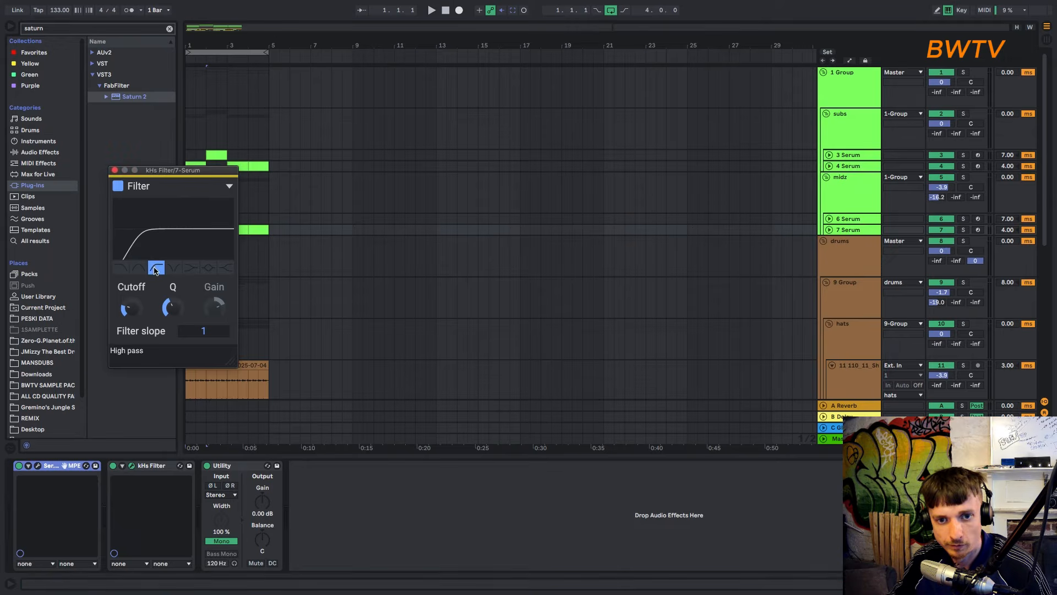
{"action": "left_click", "coordinate": [207, 466]}
{"action": "key", "text": "space"}
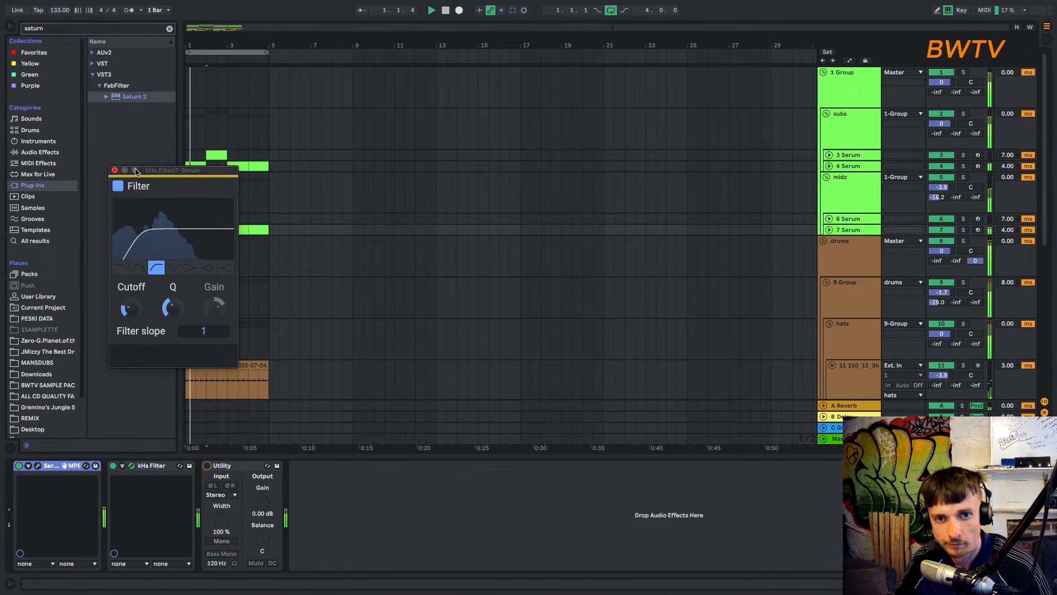
{"action": "left_click_drag", "start_coordinate": [121, 310], "coordinate": [122, 292]}
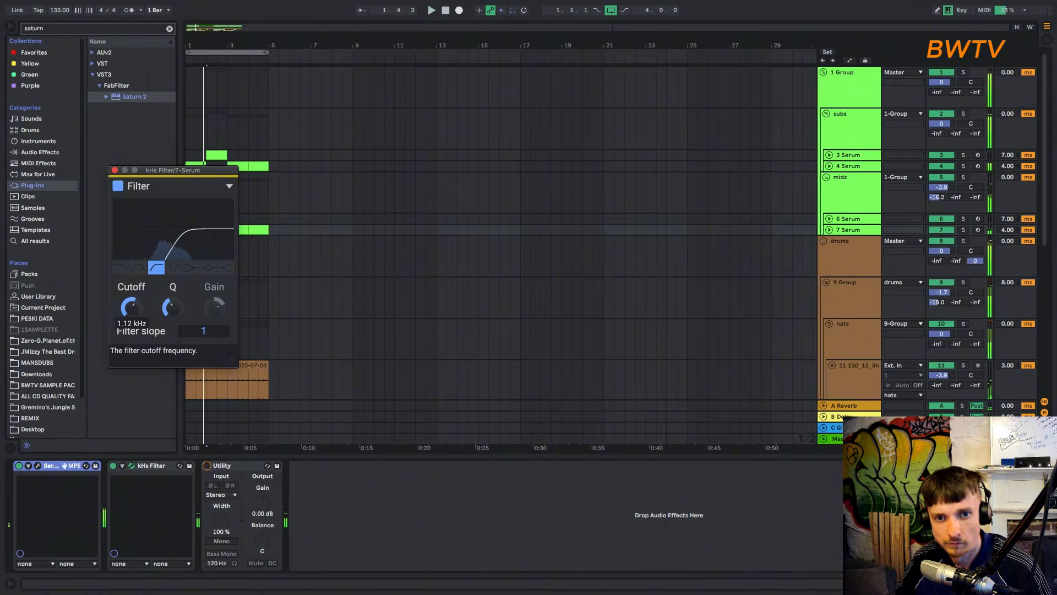
{"action": "left_click", "coordinate": [115, 170]}
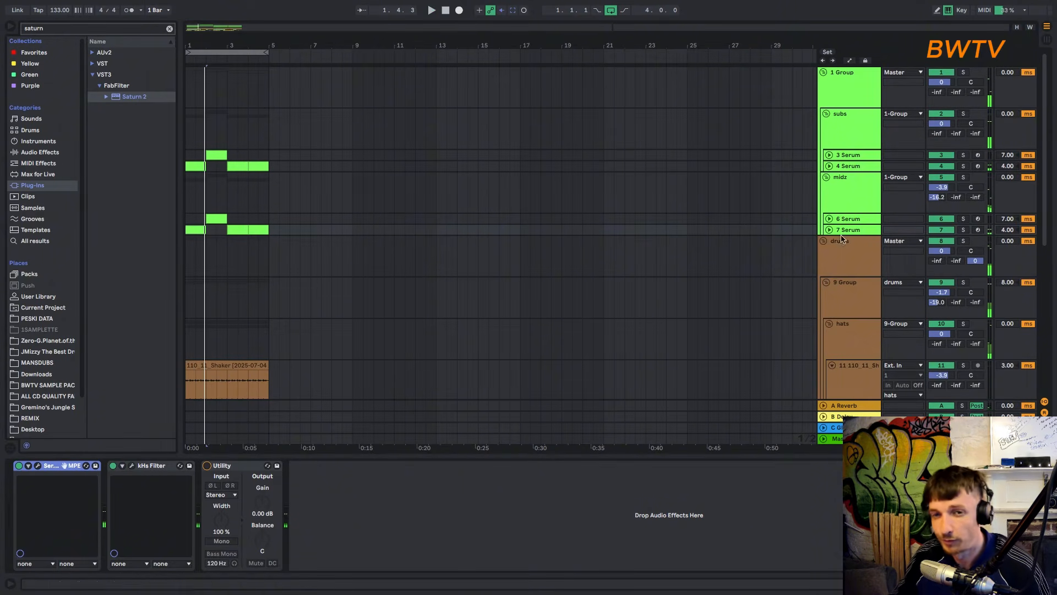
Step: Play the drum clips close up and solo the 15 505 Rim track in the ks group to hear its effects chain
{"action": "scroll", "coordinate": [662, 267], "scroll_direction": "down", "scroll_amount": 5}
{"action": "scroll", "coordinate": [872, 224], "scroll_direction": "down", "scroll_amount": 5}
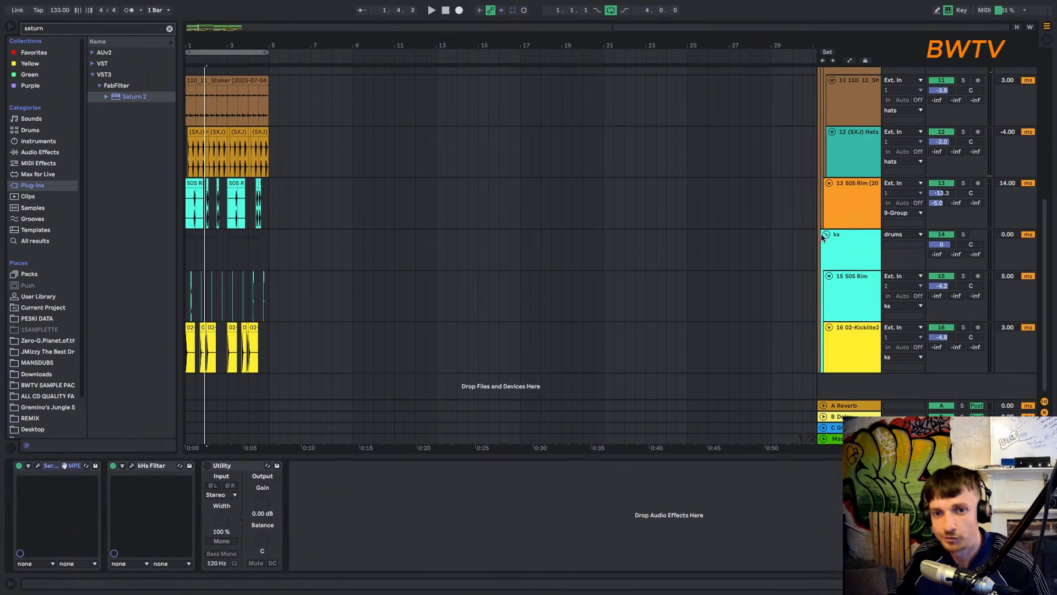
{"action": "left_click", "coordinate": [196, 202]}
{"action": "key", "text": "space"}
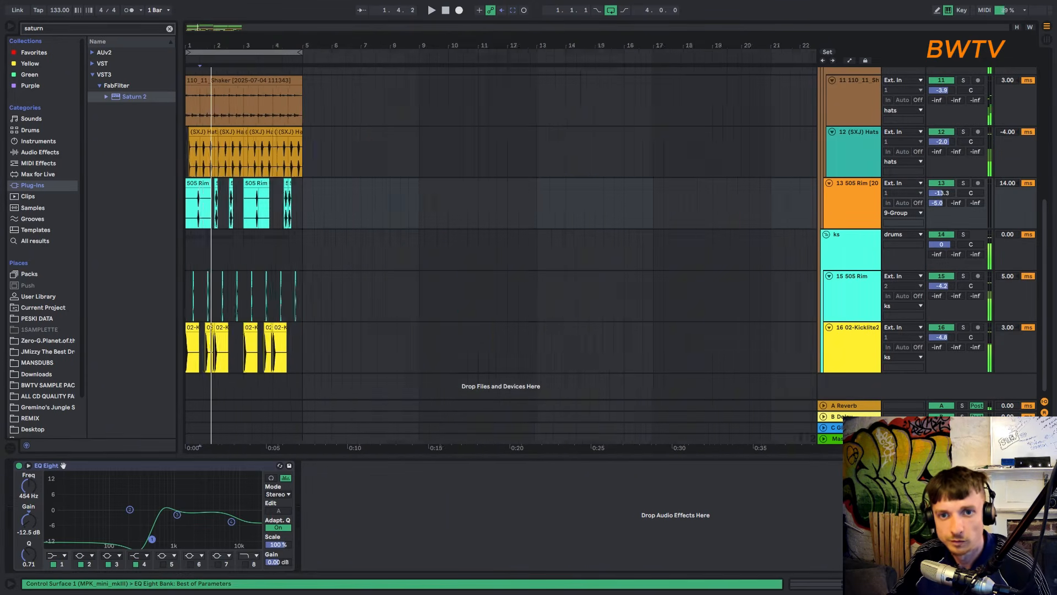
{"action": "left_click_drag", "start_coordinate": [195, 26], "coordinate": [233, 71]}
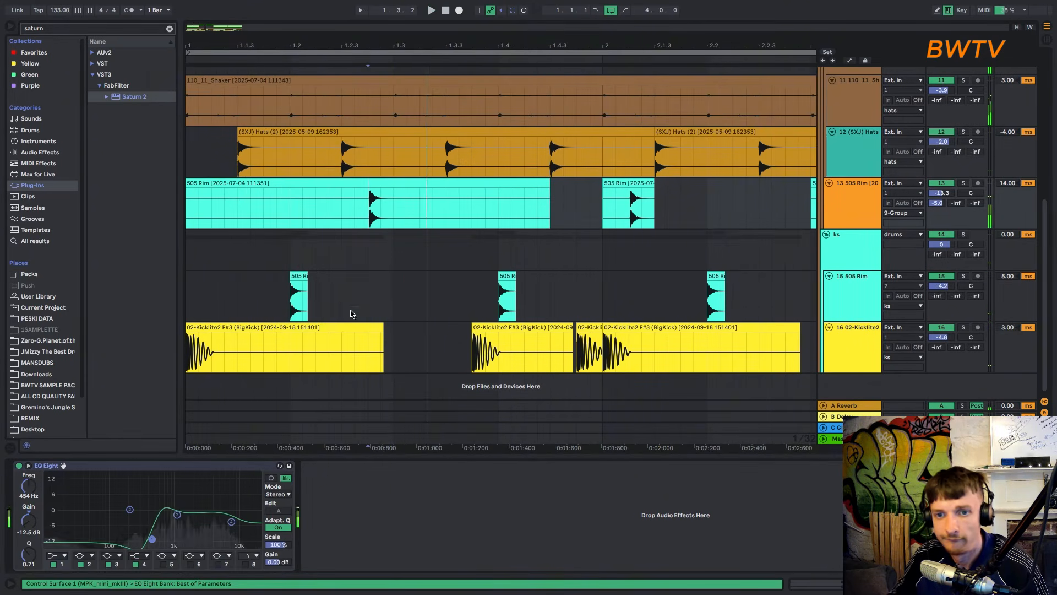
{"action": "left_click", "coordinate": [299, 298]}
{"action": "left_click", "coordinate": [300, 300]}
{"action": "key", "text": "s"}
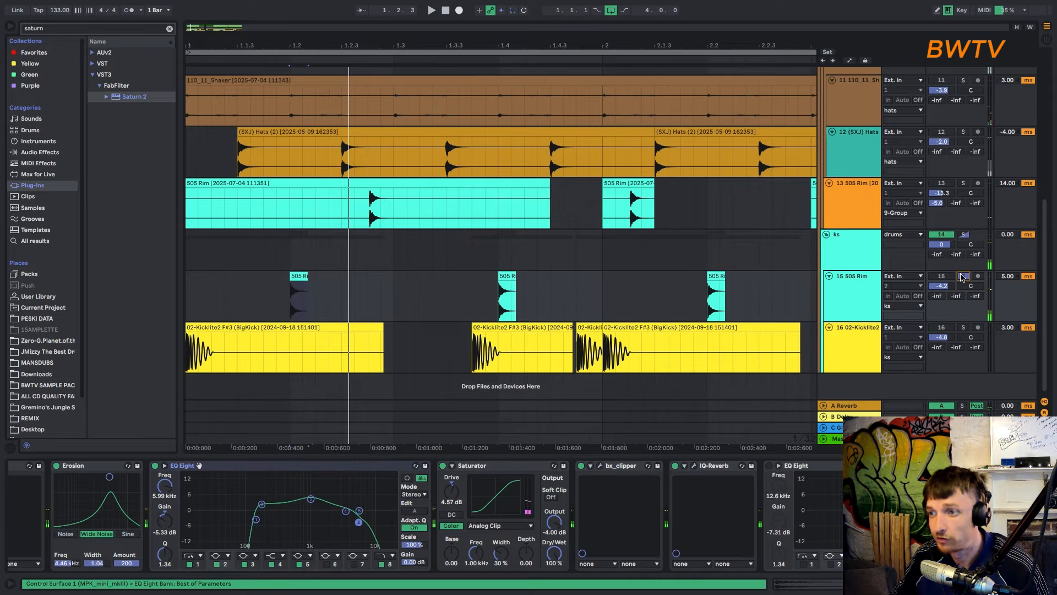
{"action": "left_click", "coordinate": [299, 300]}
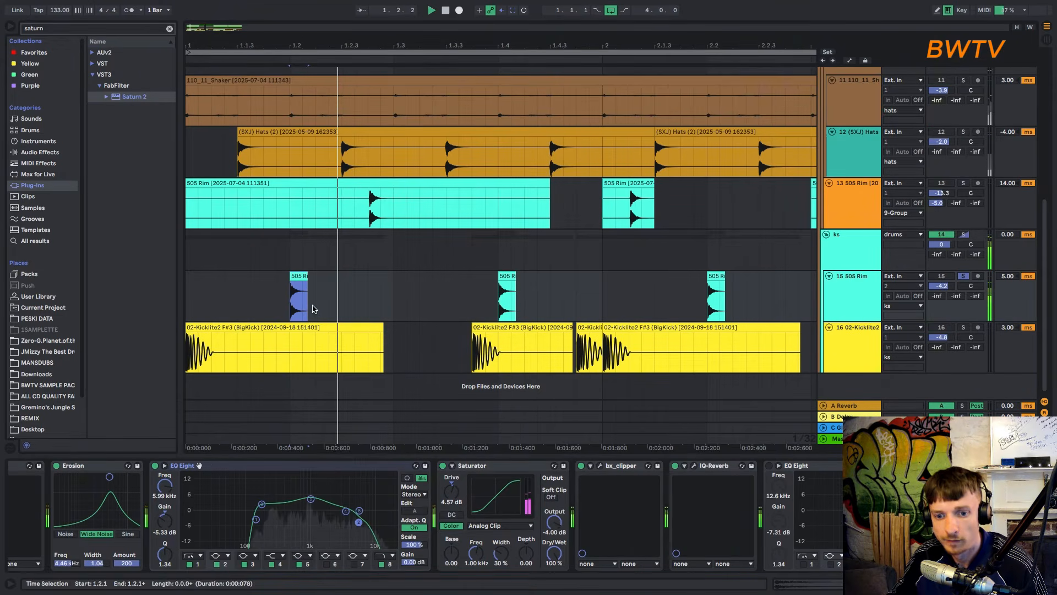
Step: Set the 505 Rim's Erosion frequency to 6.62 kHz and reshape its EQ Eight with a -4.59 dB dip at 3.37 kHz
{"action": "left_click_drag", "start_coordinate": [199, 465], "coordinate": [308, 465]}
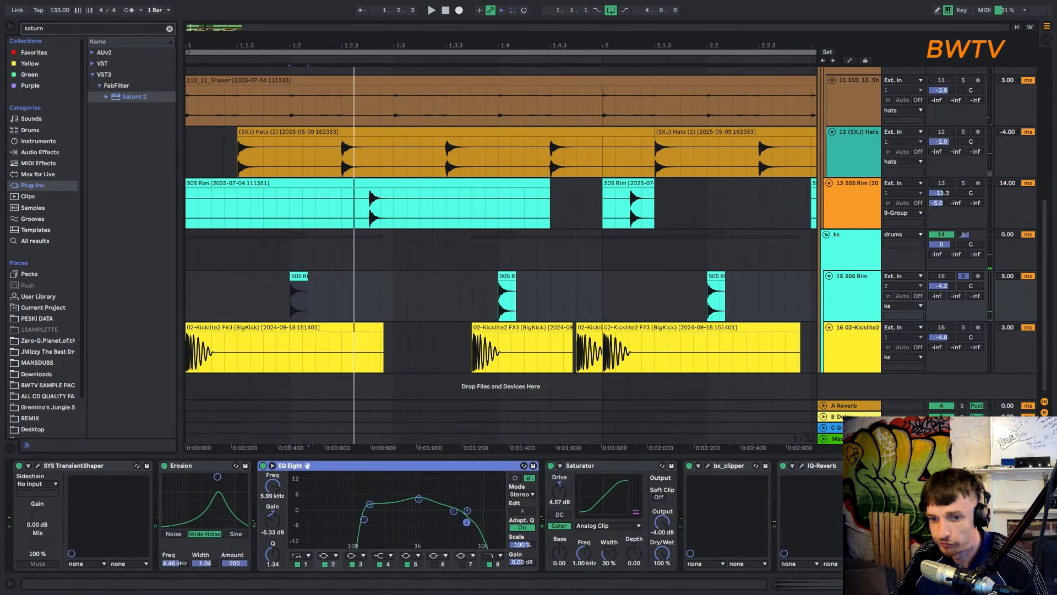
{"action": "mouse_move", "coordinate": [219, 483]}
{"action": "left_mouse_down"}
{"action": "mouse_move", "coordinate": [201, 482]}
{"action": "mouse_move", "coordinate": [226, 482]}
{"action": "left_mouse_up"}
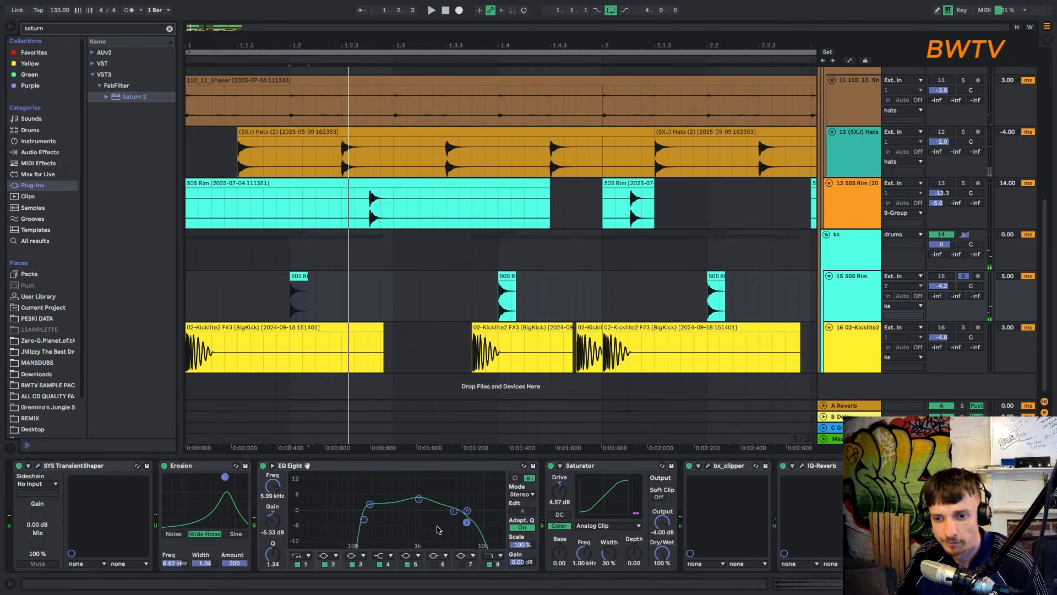
{"action": "left_click_drag", "start_coordinate": [418, 498], "coordinate": [451, 519]}
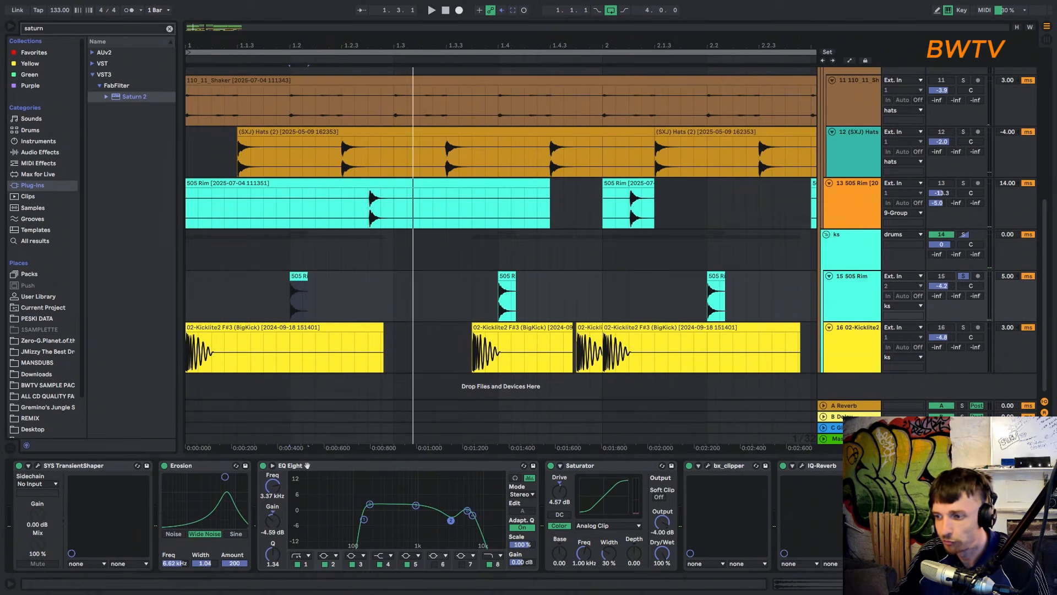
Step: Review the rest of the 505 Rim effects chain and examine the bx_clipper's mid and side clipping settings
{"action": "scroll", "coordinate": [488, 476], "scroll_direction": "right", "scroll_amount": 6}
{"action": "key", "text": "space"}
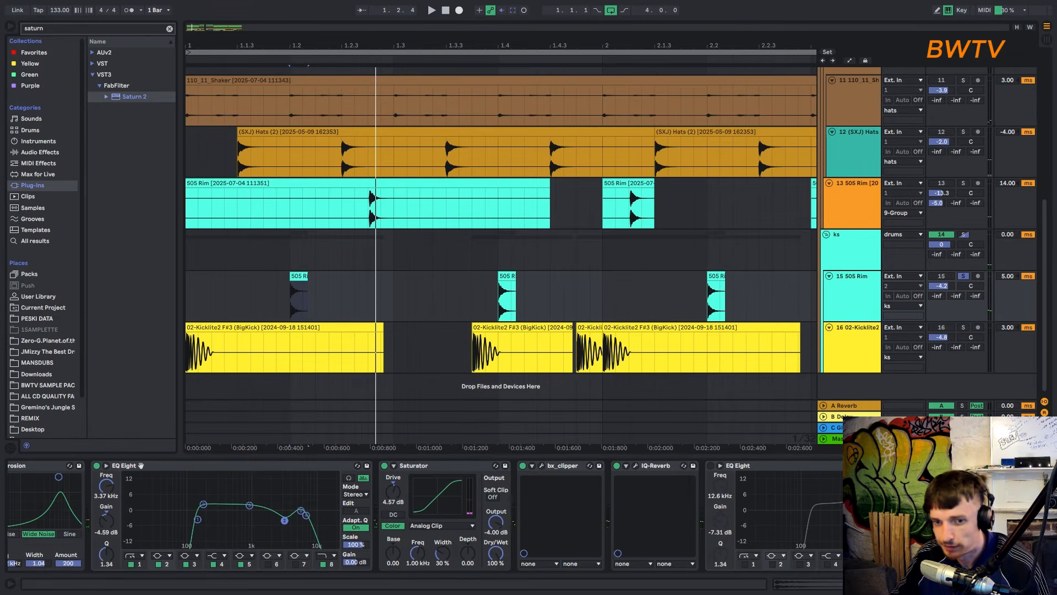
{"action": "scroll", "coordinate": [541, 469], "scroll_direction": "left", "scroll_amount": 6}
{"action": "scroll", "coordinate": [541, 469], "scroll_direction": "right", "scroll_amount": 6}
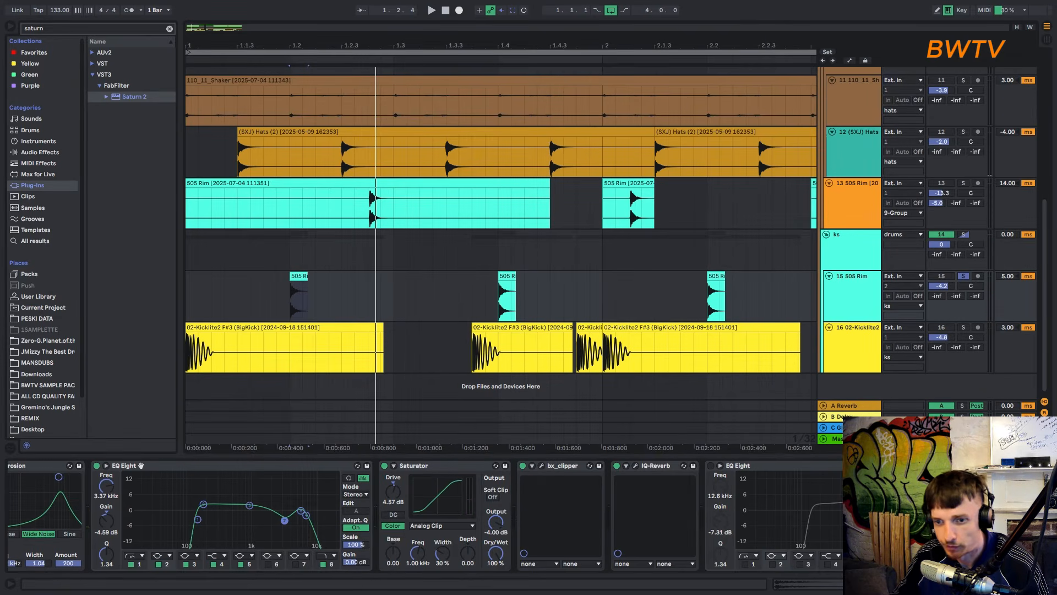
{"action": "left_click", "coordinate": [541, 465]}
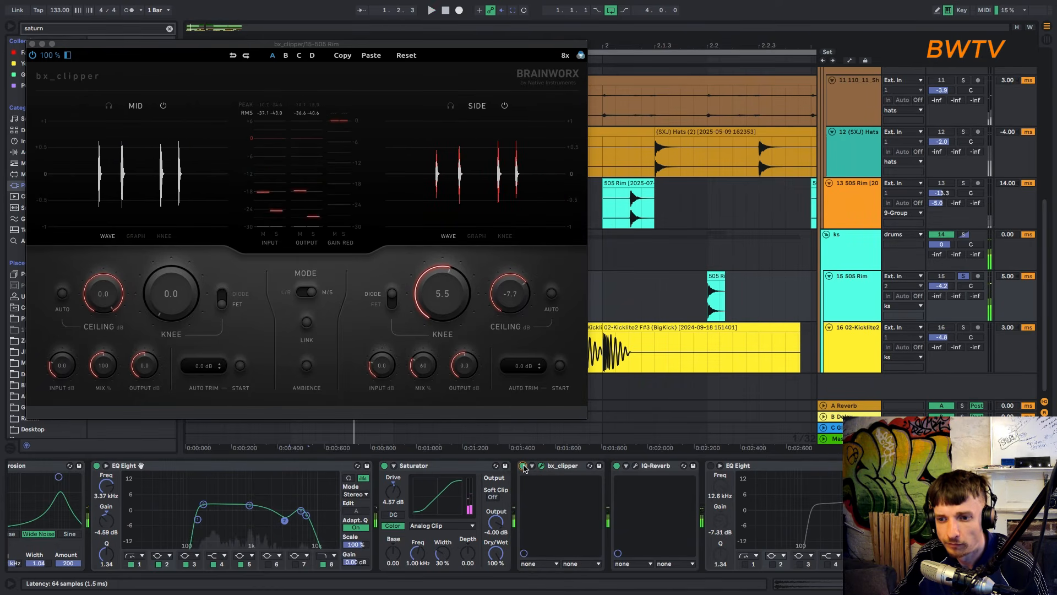
{"action": "left_click", "coordinate": [33, 44]}
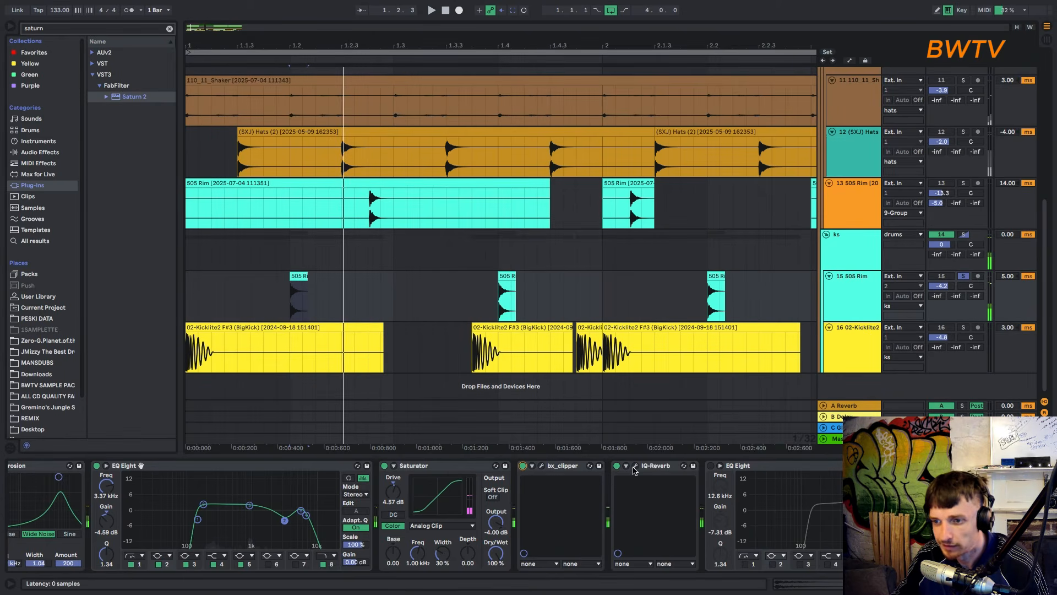
Step: Delete the EQ Eight after the IQ-Reverb on the 15 505 Rim track and set the track's volume to -5.0 dB
{"action": "left_click", "coordinate": [751, 465]}
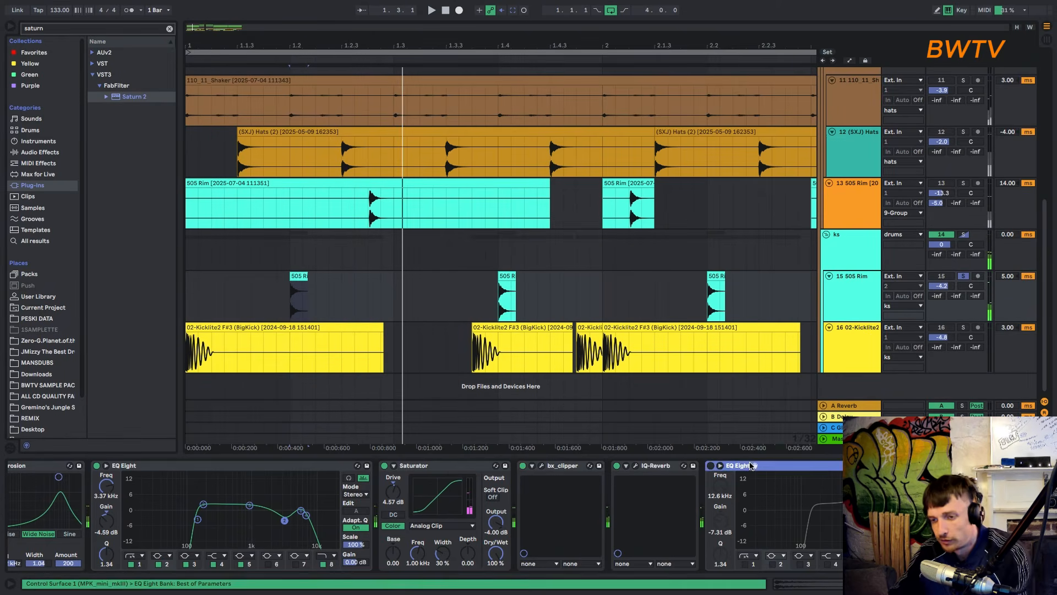
{"action": "key", "text": "Delete"}
{"action": "left_click", "coordinate": [617, 465]}
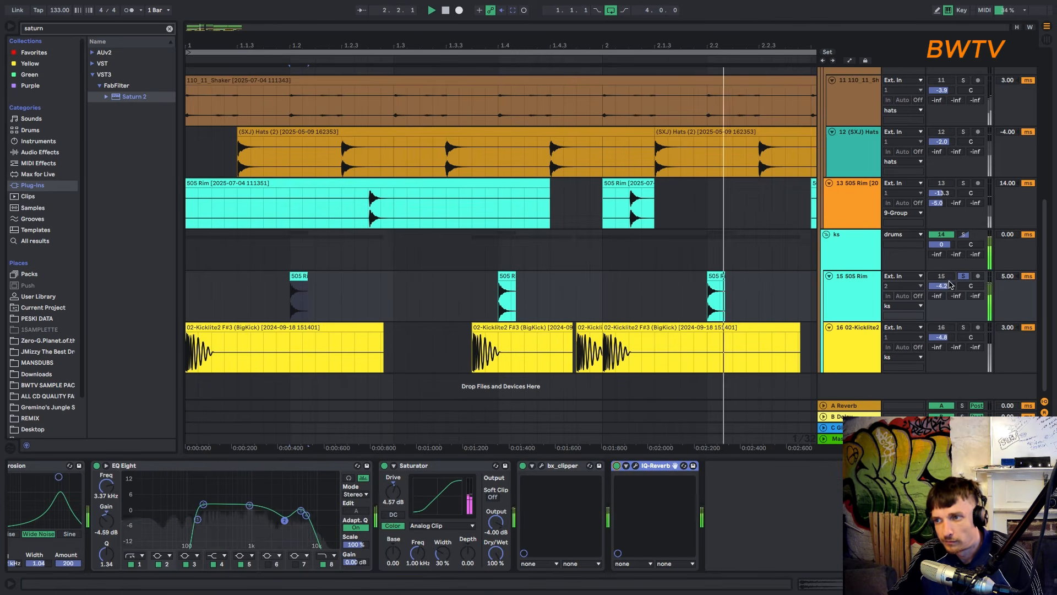
{"action": "left_click_drag", "start_coordinate": [941, 285], "coordinate": [943, 293]}
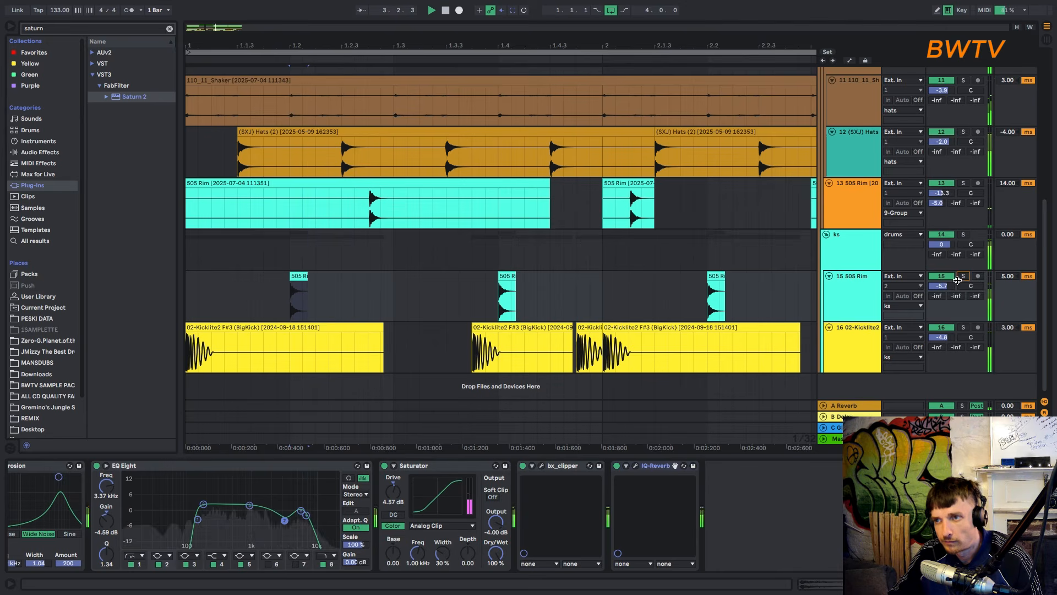
{"action": "left_click_drag", "start_coordinate": [940, 286], "coordinate": [941, 282]}
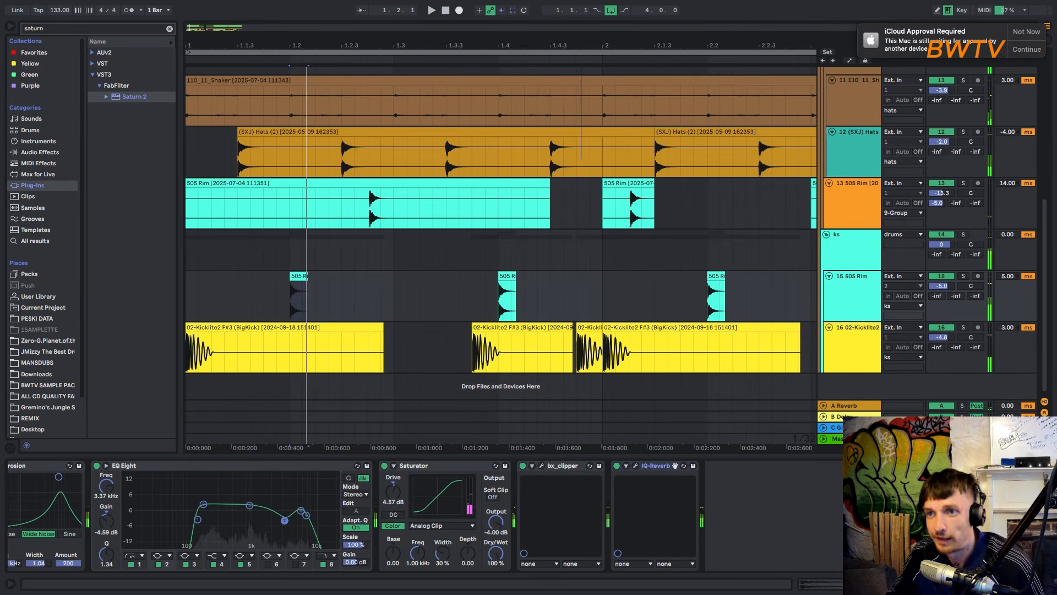
Step: Collapse the 1 Group and drums groups, select all clips across the first four bars and play the full loop
{"action": "double_click", "coordinate": [601, 25]}
{"action": "left_click", "coordinate": [826, 235]}
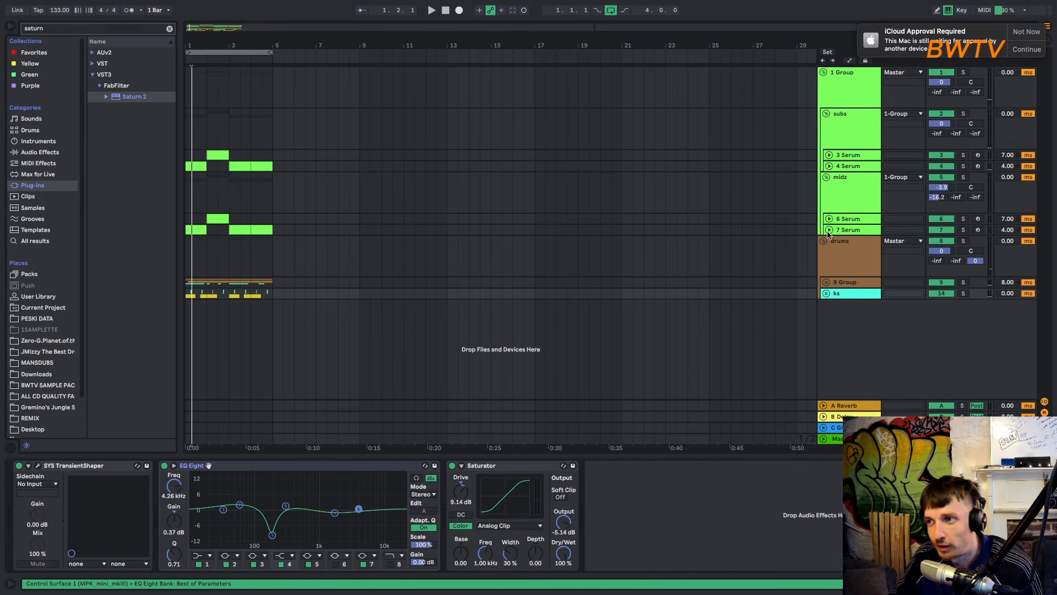
{"action": "left_click", "coordinate": [1042, 30]}
{"action": "left_click", "coordinate": [824, 72]}
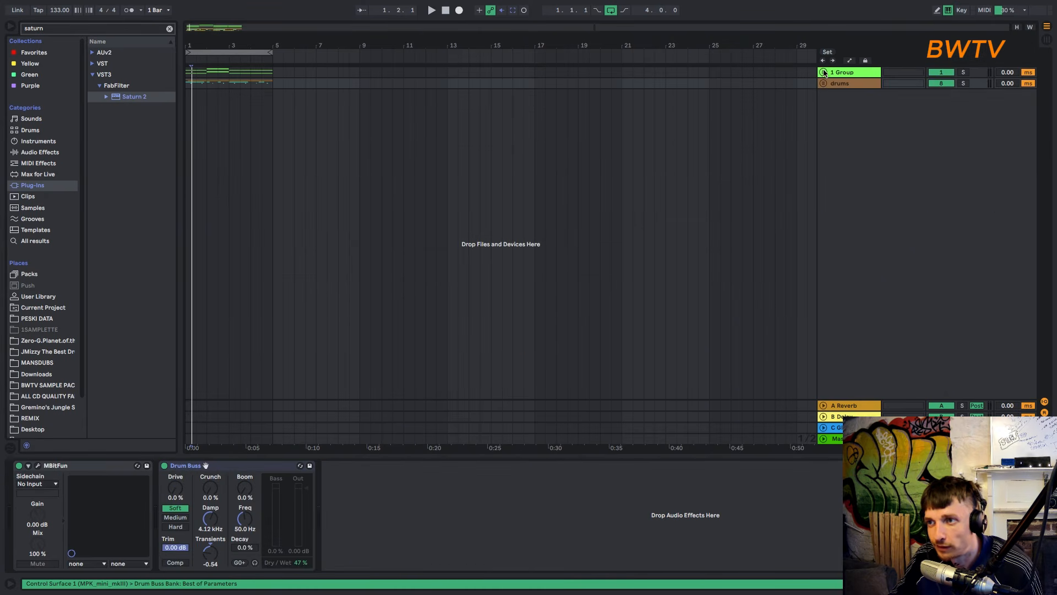
{"action": "left_click_drag", "start_coordinate": [270, 109], "coordinate": [187, 66]}
{"action": "key", "text": "space"}
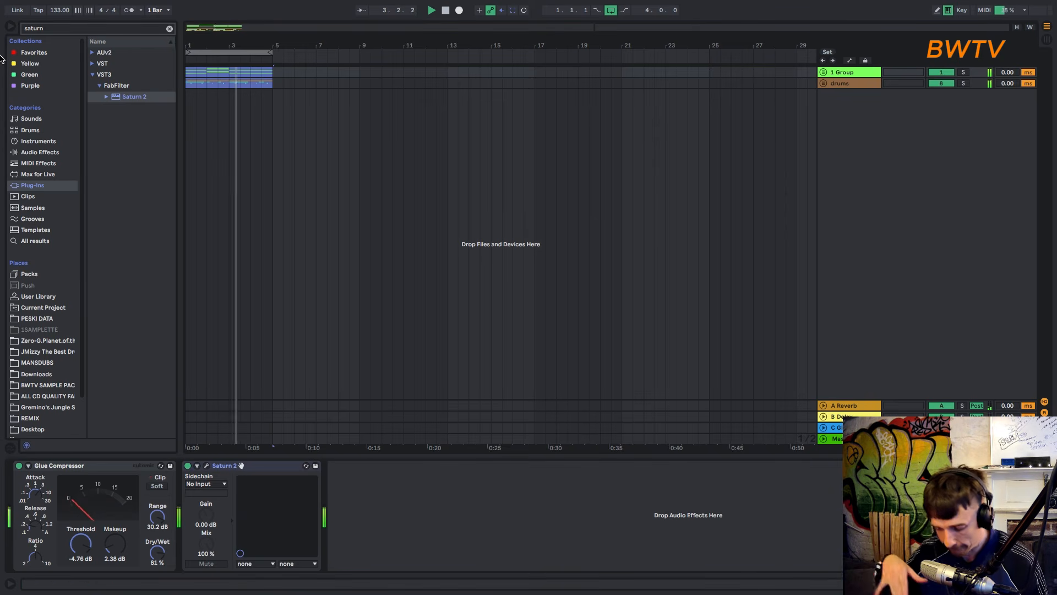
Step: Expand 1 Group, play the 4 Serum patch while examining its FM from B control, and return to the 1 Group effects chain
{"action": "left_click", "coordinate": [823, 72]}
{"action": "left_click", "coordinate": [835, 176]}
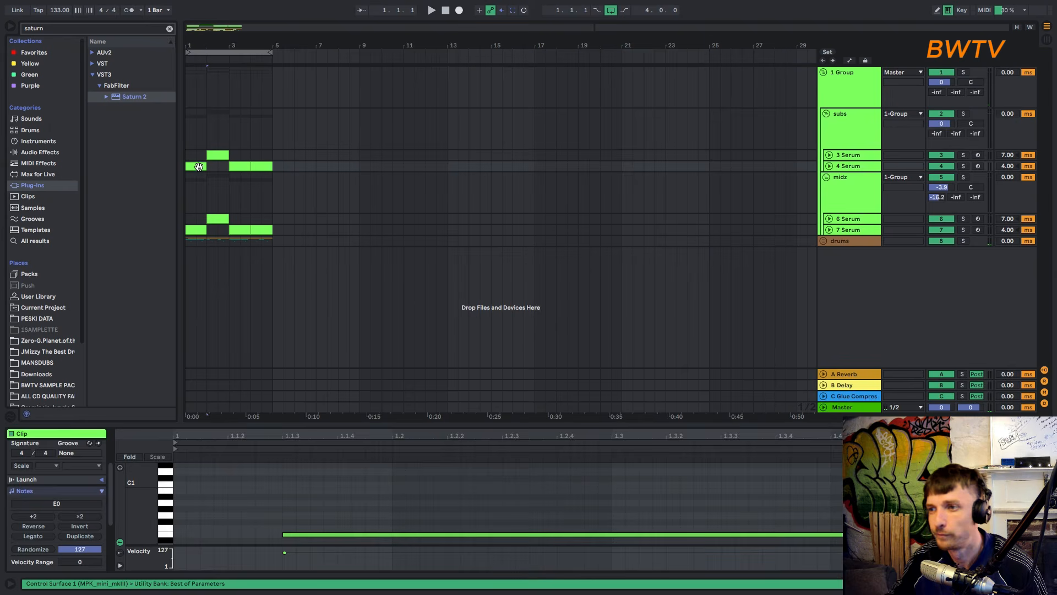
{"action": "left_click", "coordinate": [850, 166]}
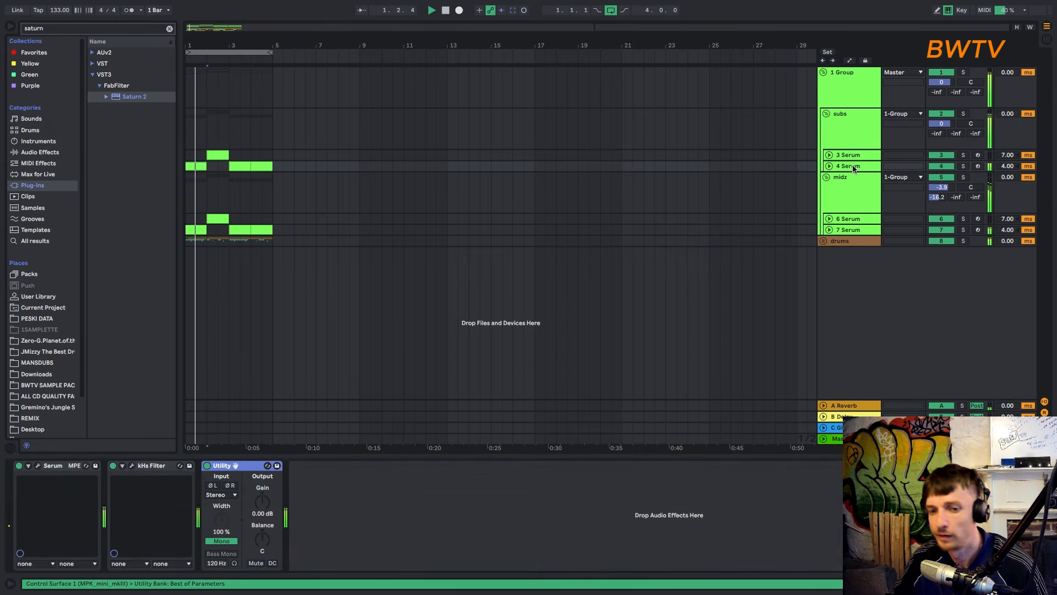
{"action": "left_click", "coordinate": [38, 465]}
{"action": "key", "text": "space"}
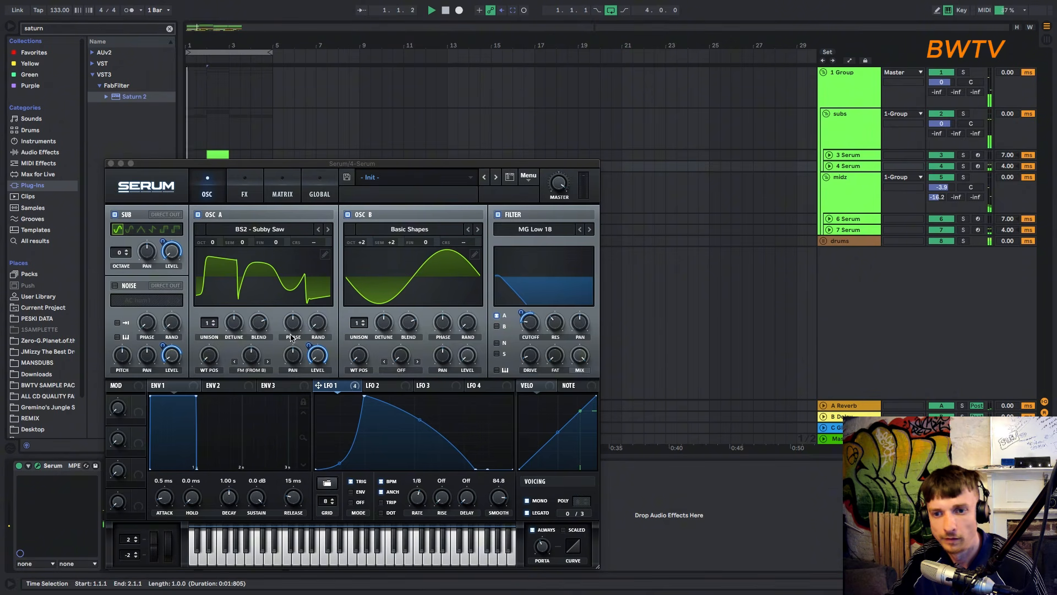
{"action": "left_click", "coordinate": [254, 360]}
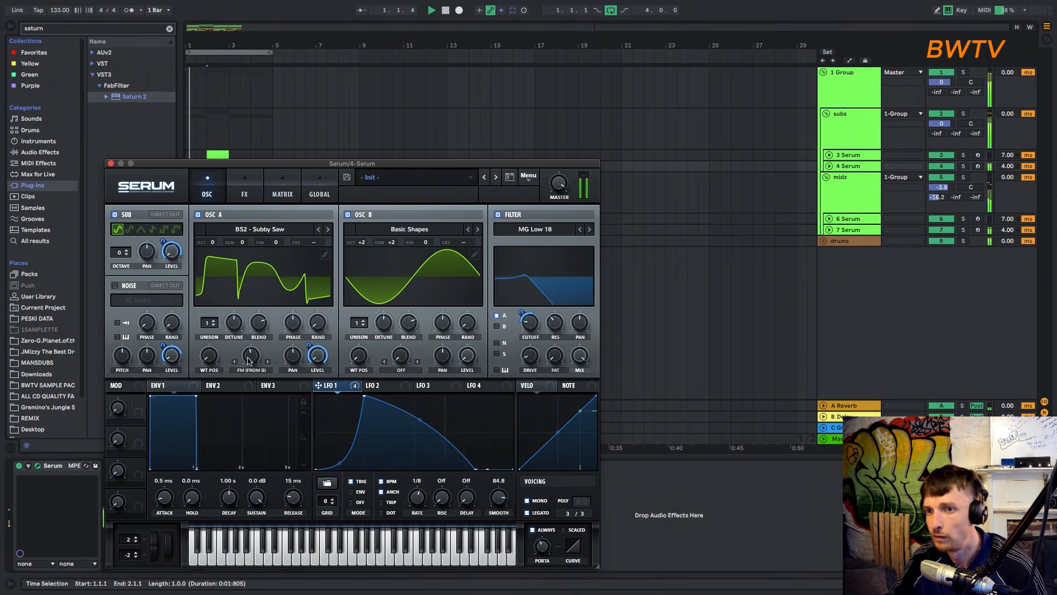
{"action": "left_click", "coordinate": [851, 71]}
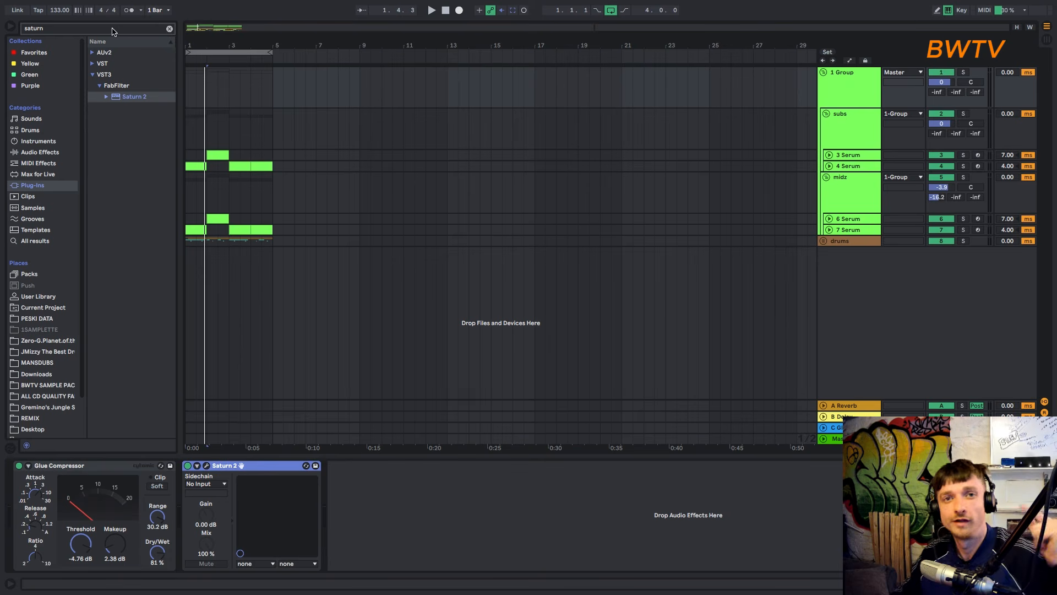
{"action": "mouse_move", "coordinate": [901, 4]}
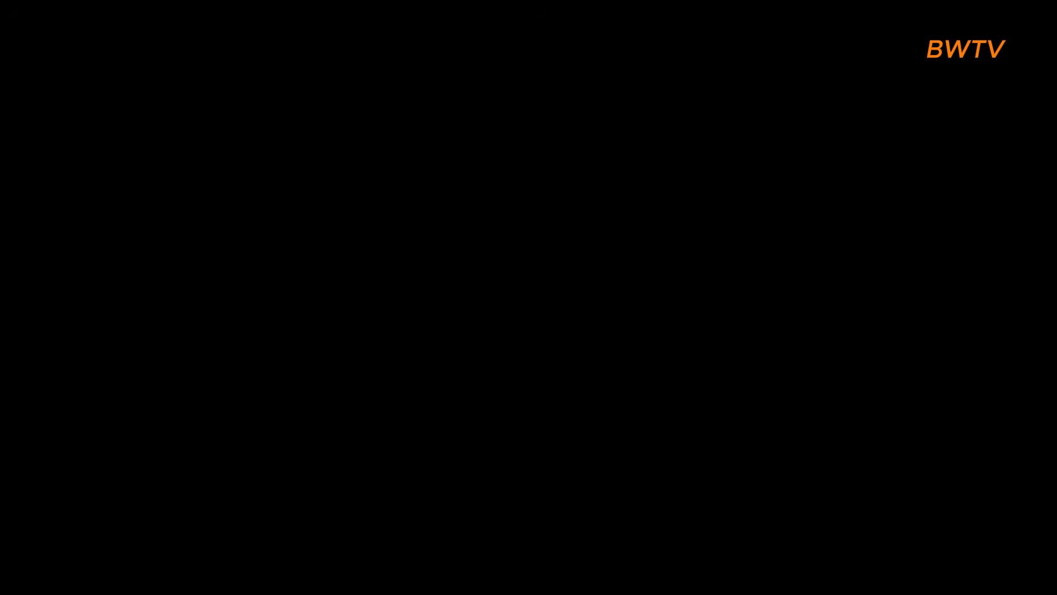